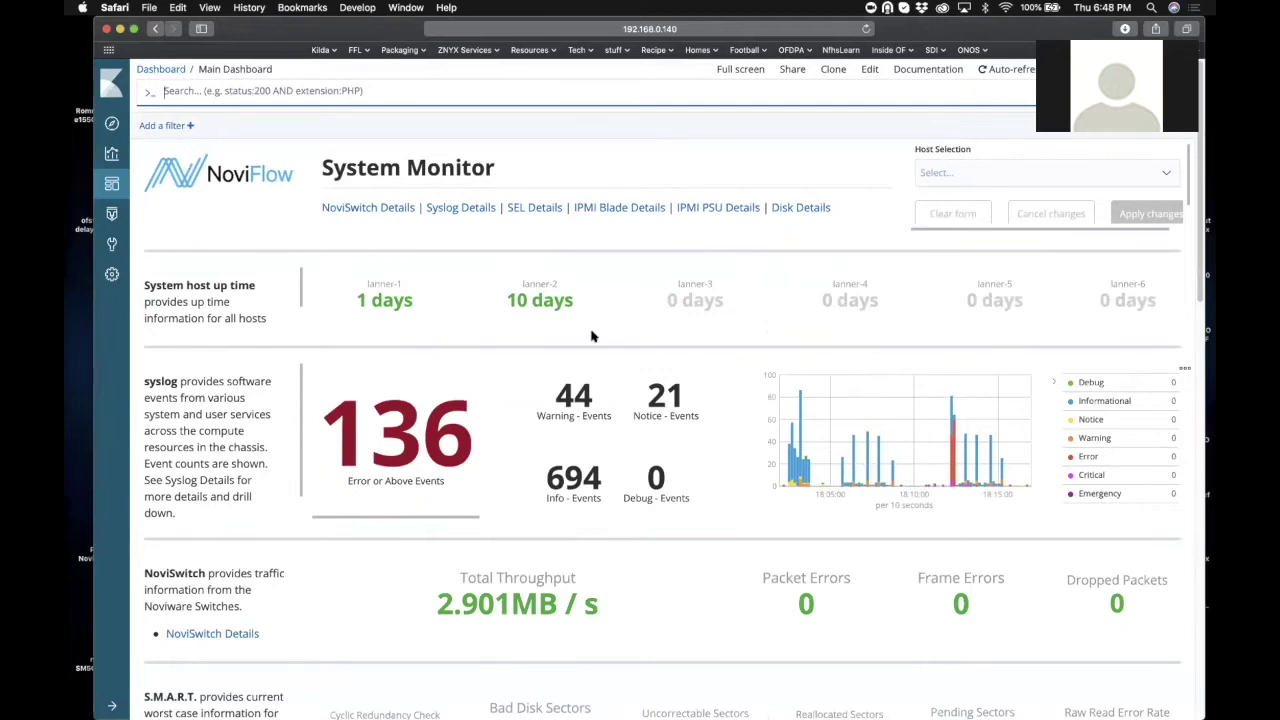
- Bring the syslog (136 errors), NoviSwitch 2.901MB/s, S.M.A.R.T. and SEL summary panels into view, highlighting the S.M.A.R.T. metrics
left_click_drag(310, 30, 289, 28)
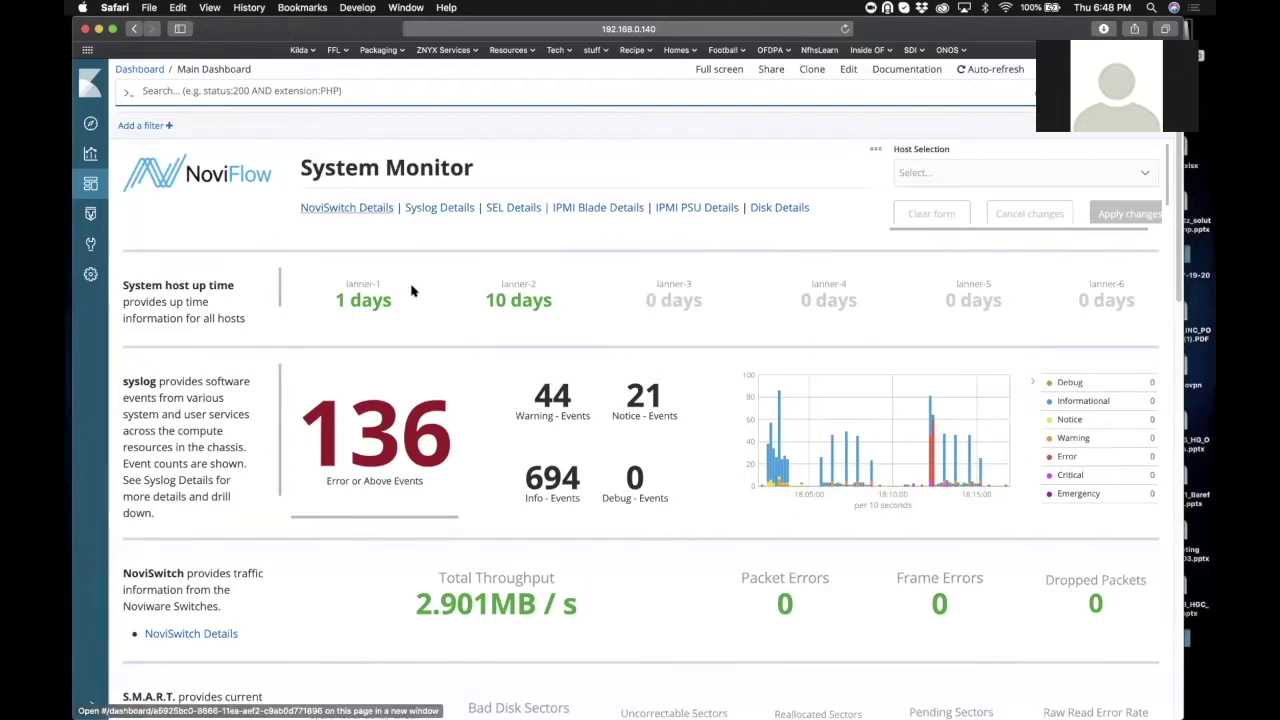
scroll(412, 288, "down", 10)
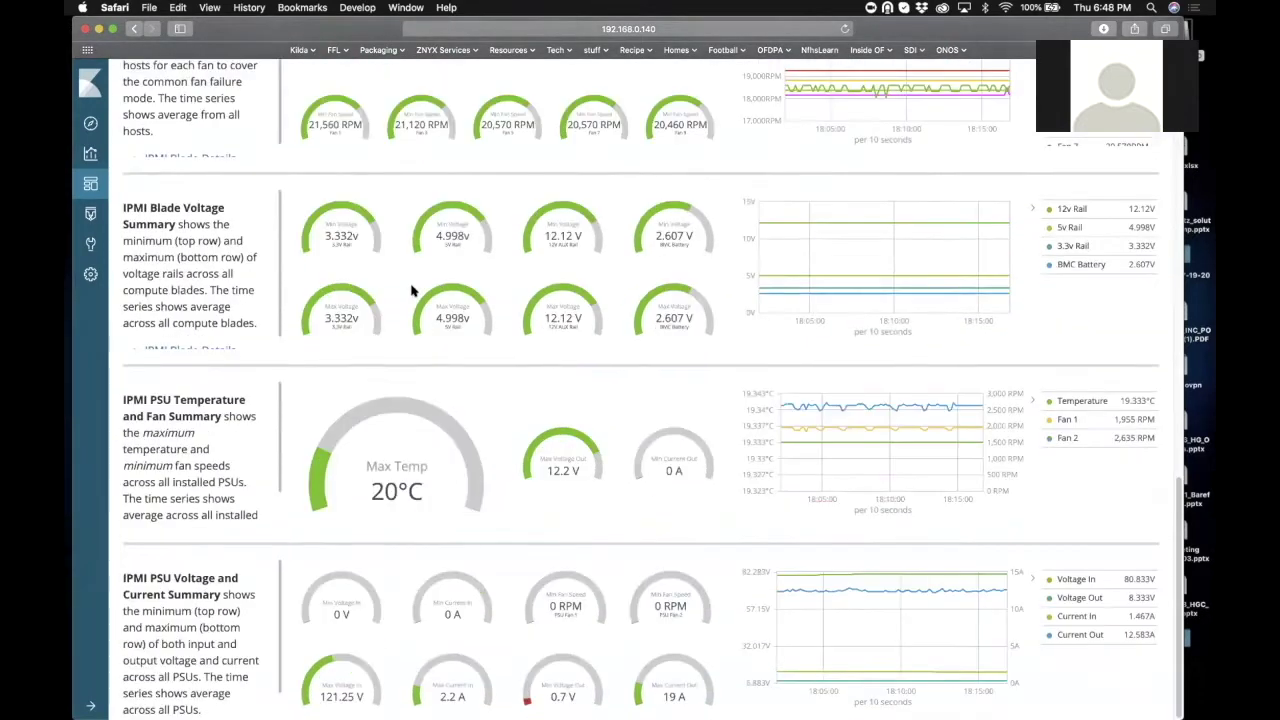
scroll(412, 290, "up", 10)
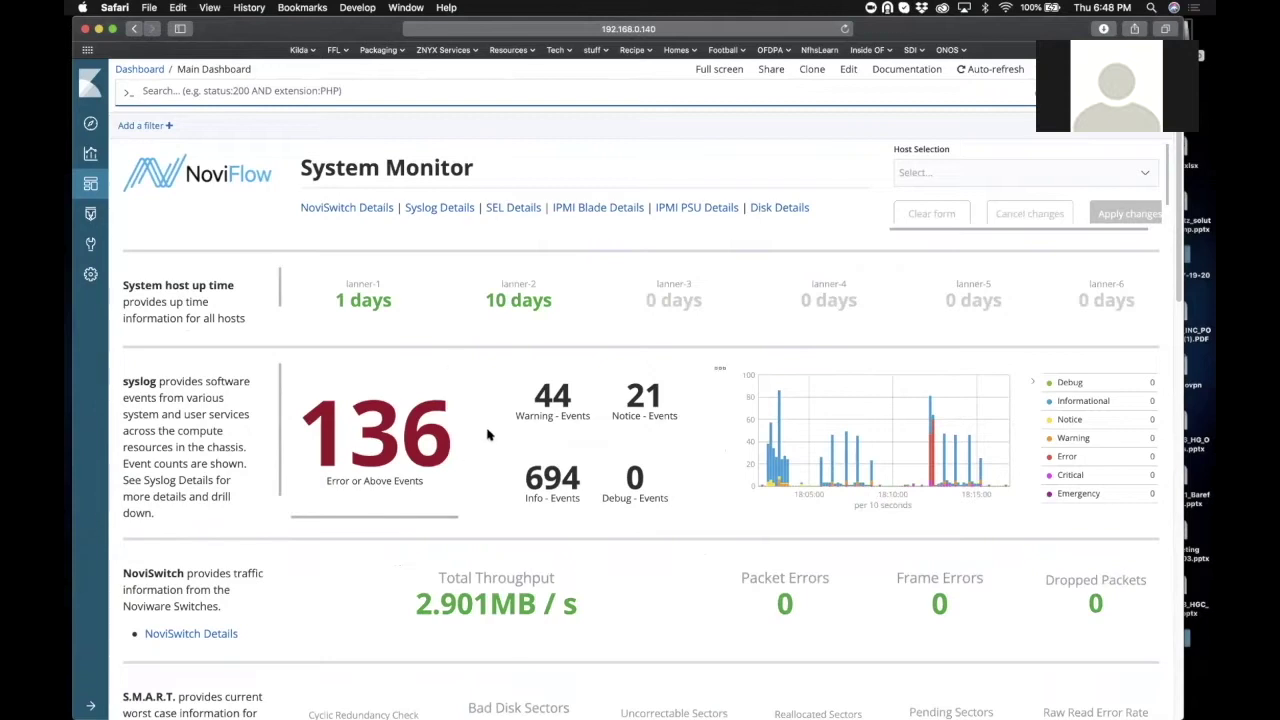
scroll(488, 434, "down", 4)
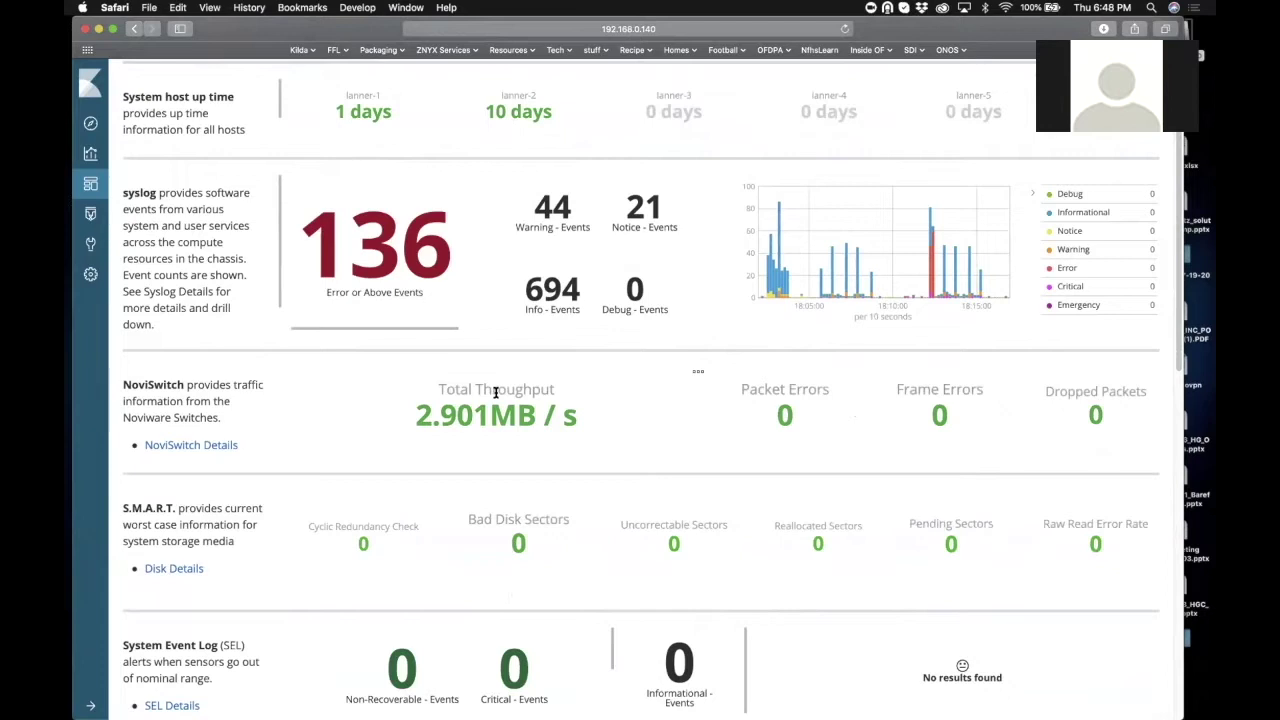
scroll(495, 392, "down", 2)
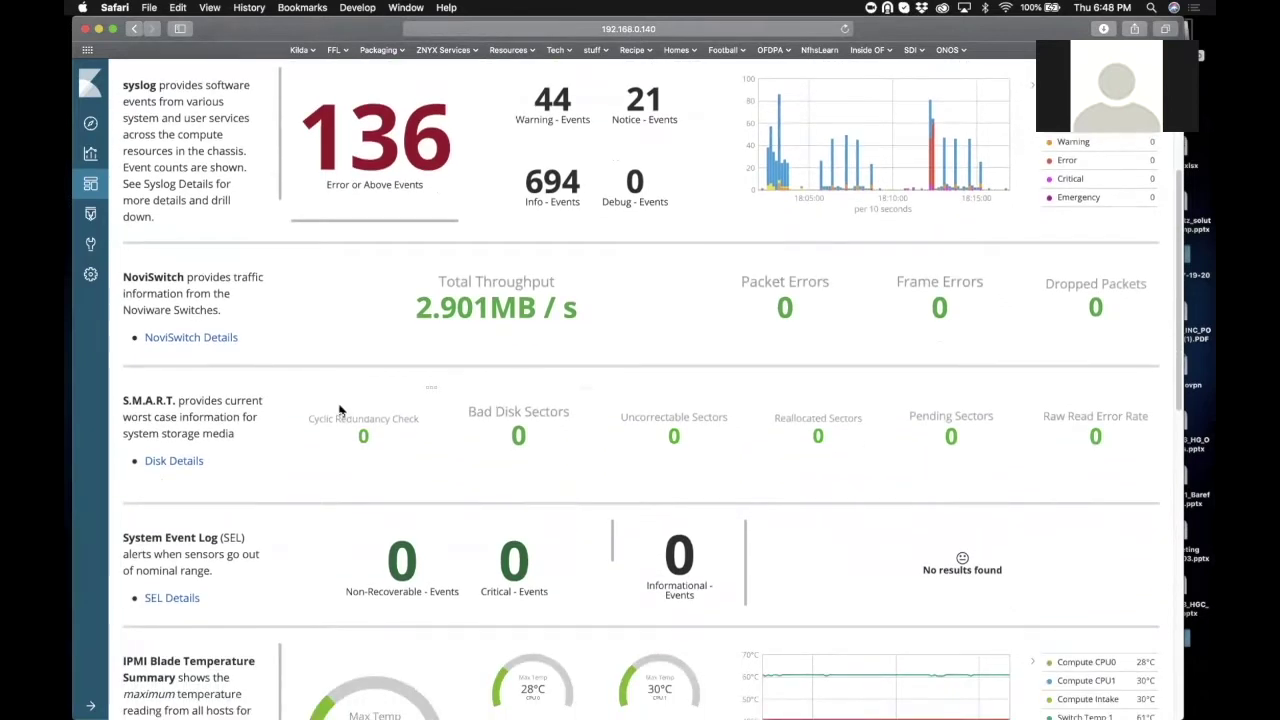
left_click_drag(320, 413, 649, 468)
left_click(650, 472)
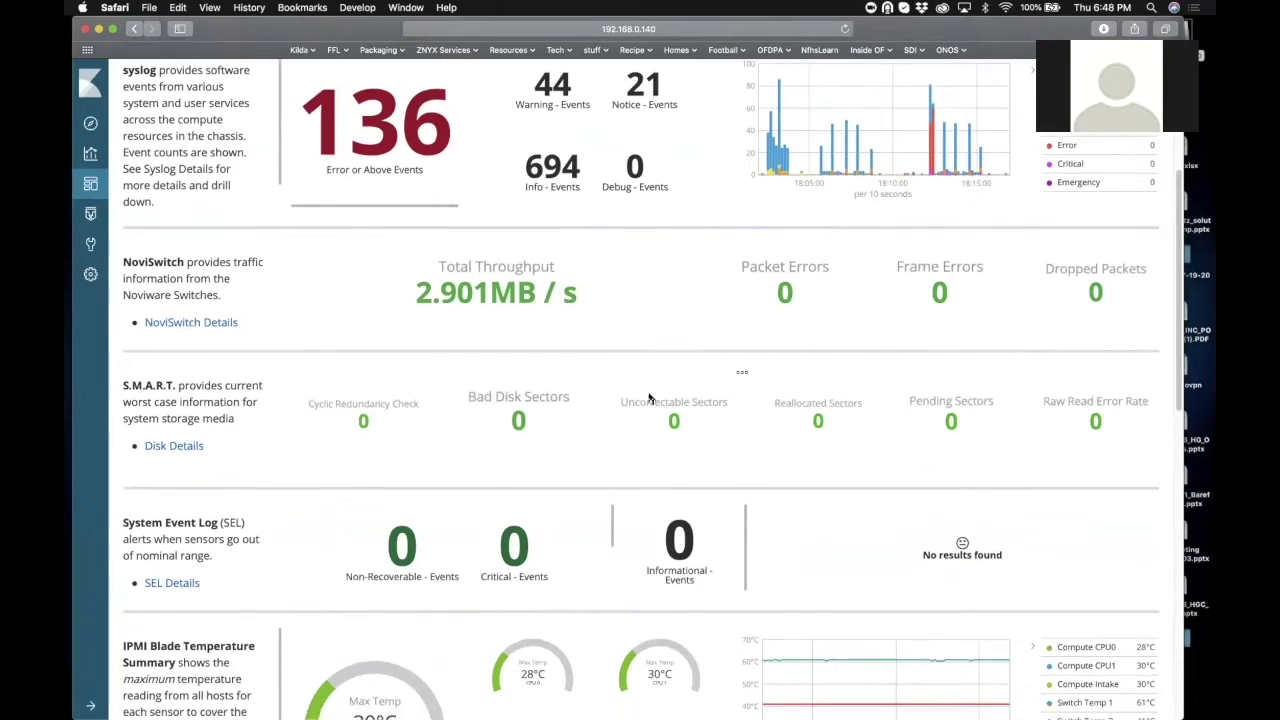
- Browse down through the IPMI panels on the System Monitor dashboard and back up
scroll(819, 324, "down", 2)
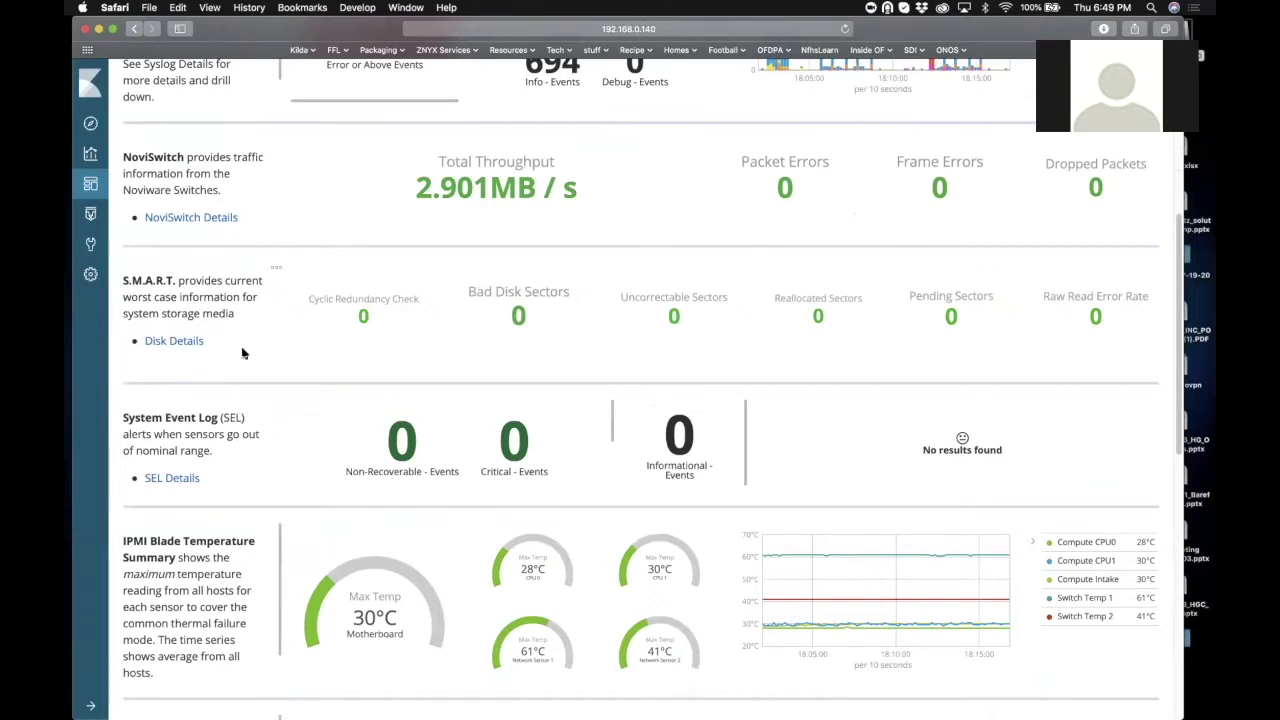
scroll(446, 376, "down", 10)
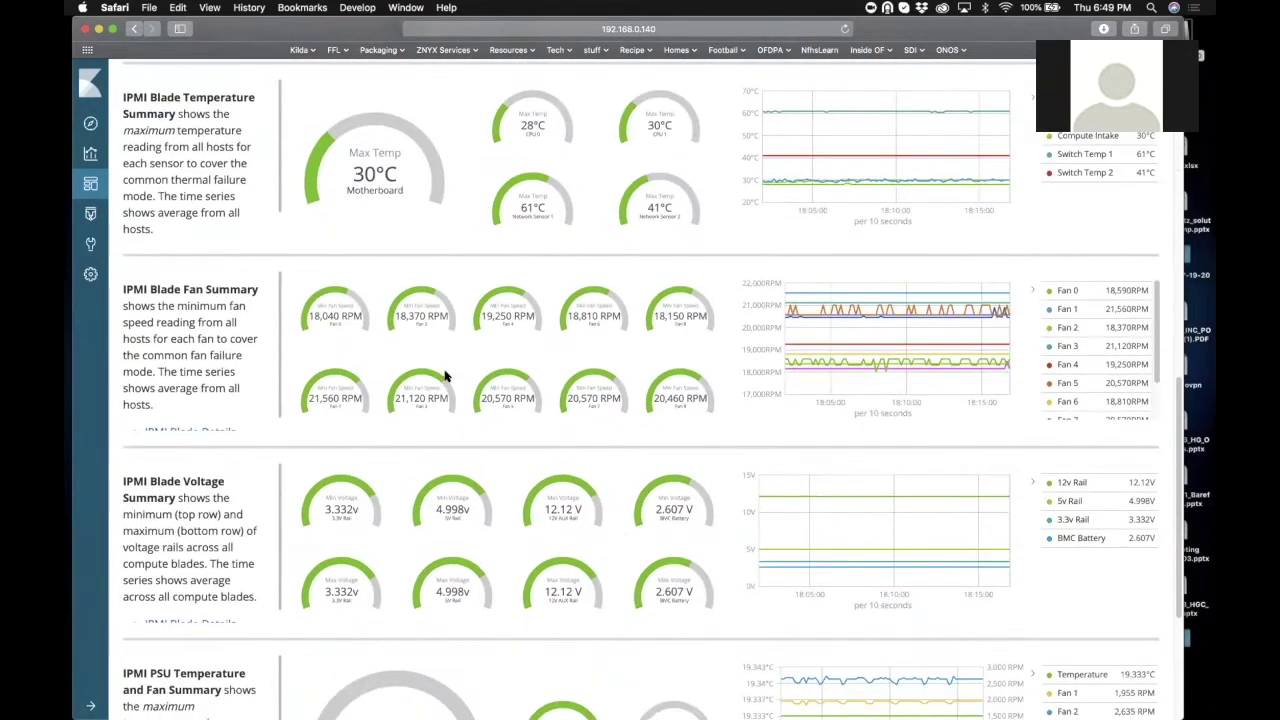
scroll(446, 376, "down", 2)
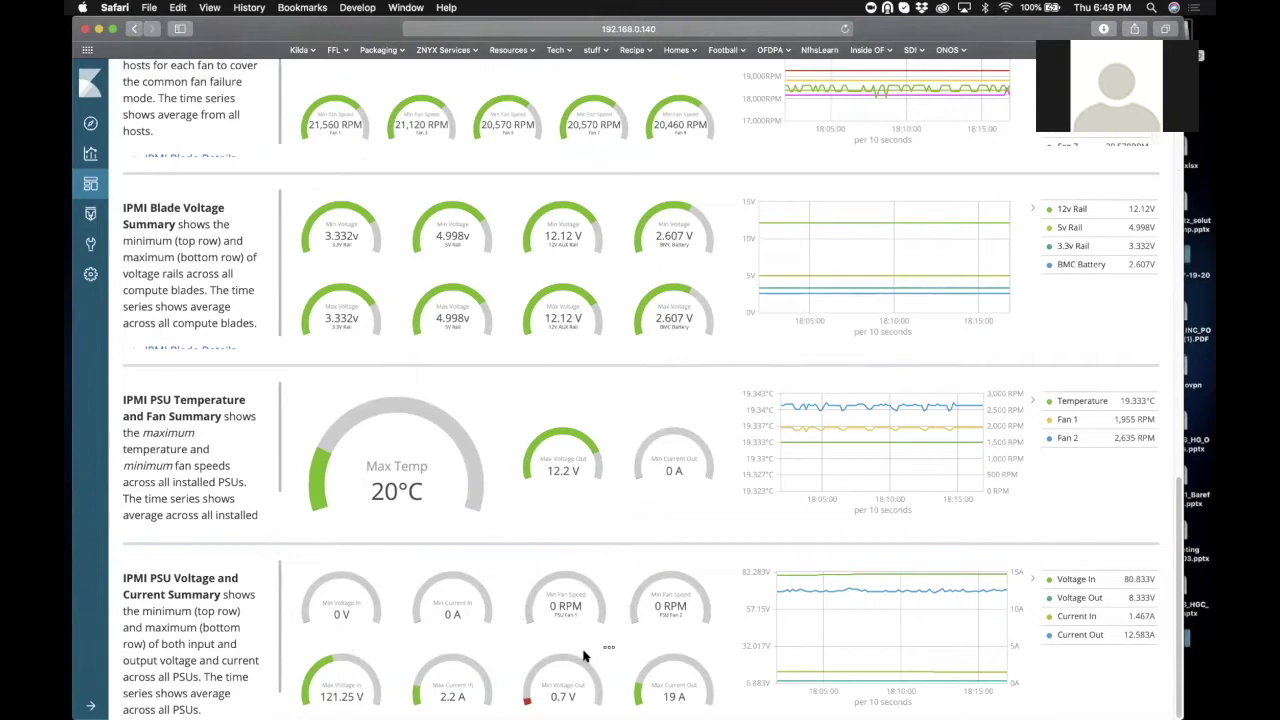
scroll(584, 655, "up", 15)
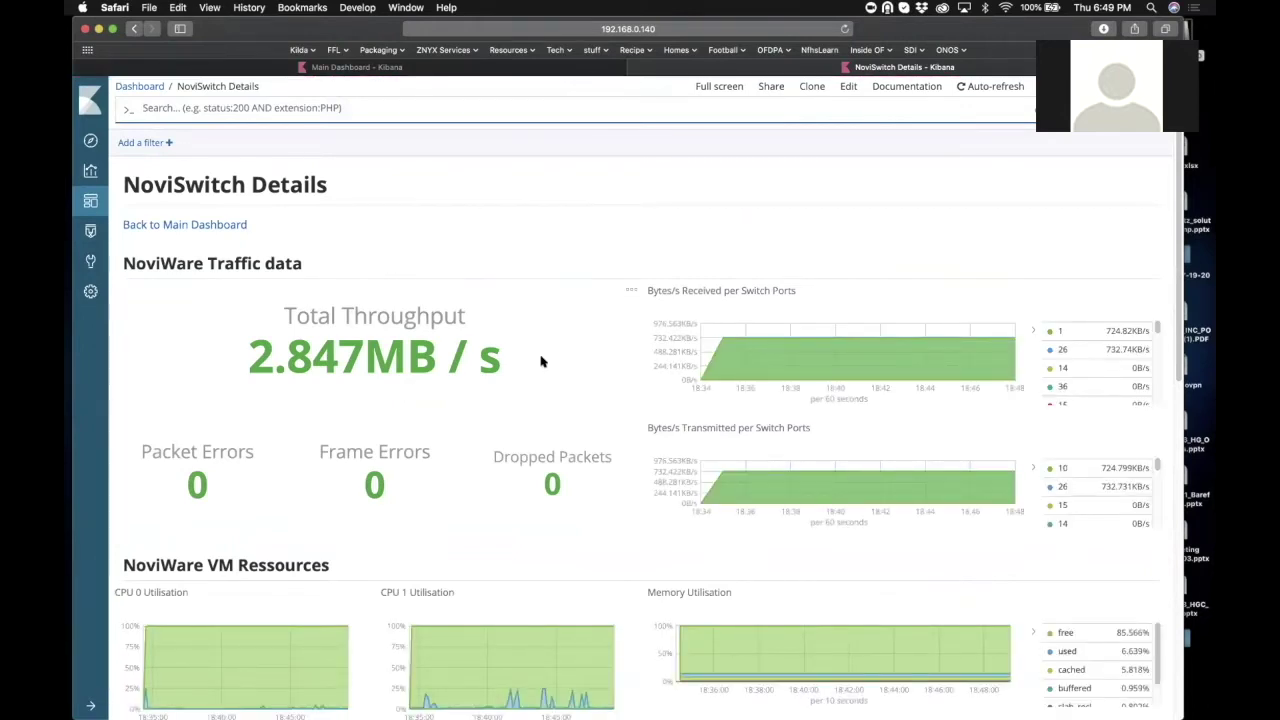
- Inspect the NoviSwitch Details per-port traffic charts showing bursts between about 12:00 and 16:00
scroll(540, 362, "down", 3)
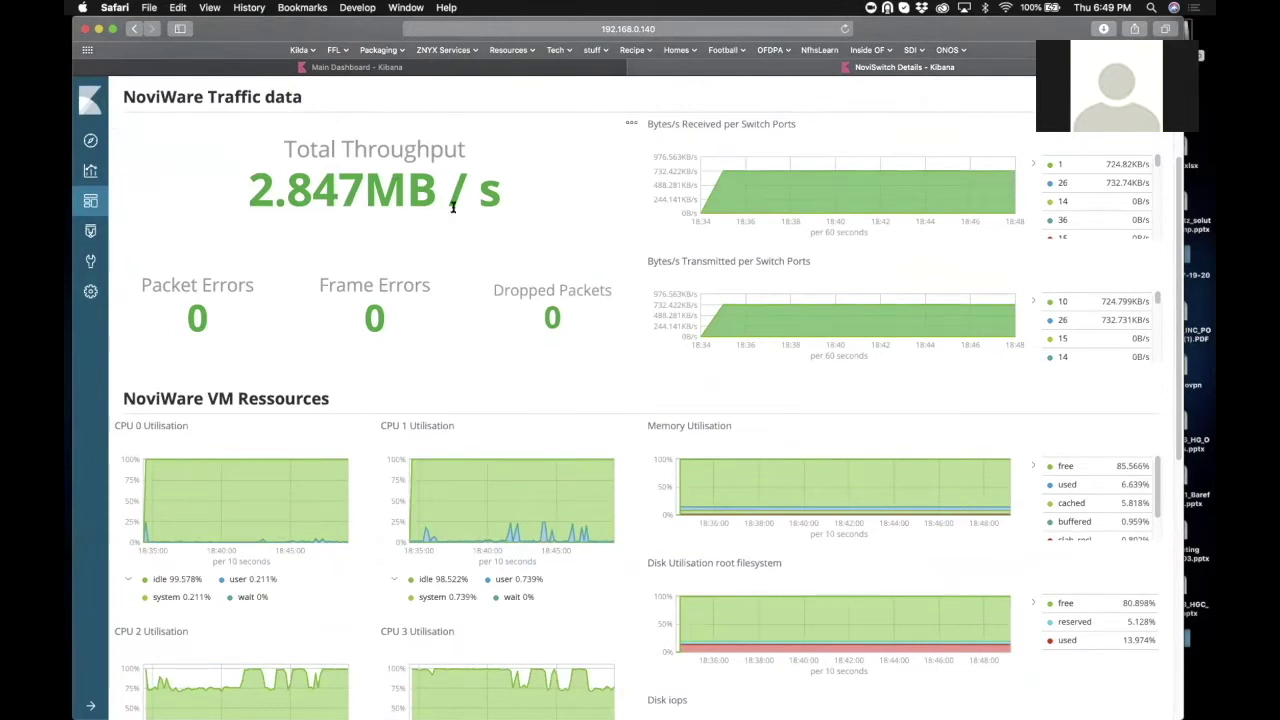
mouse_move(852, 196)
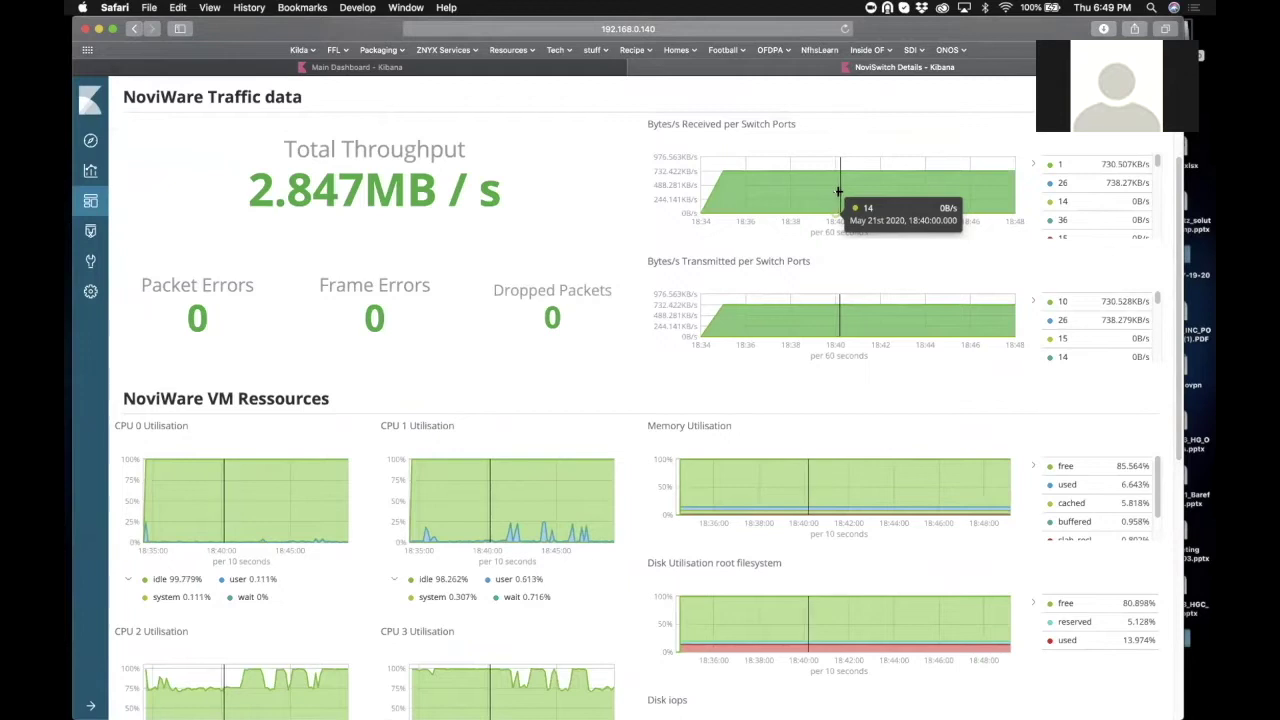
scroll(838, 191, "down", 5)
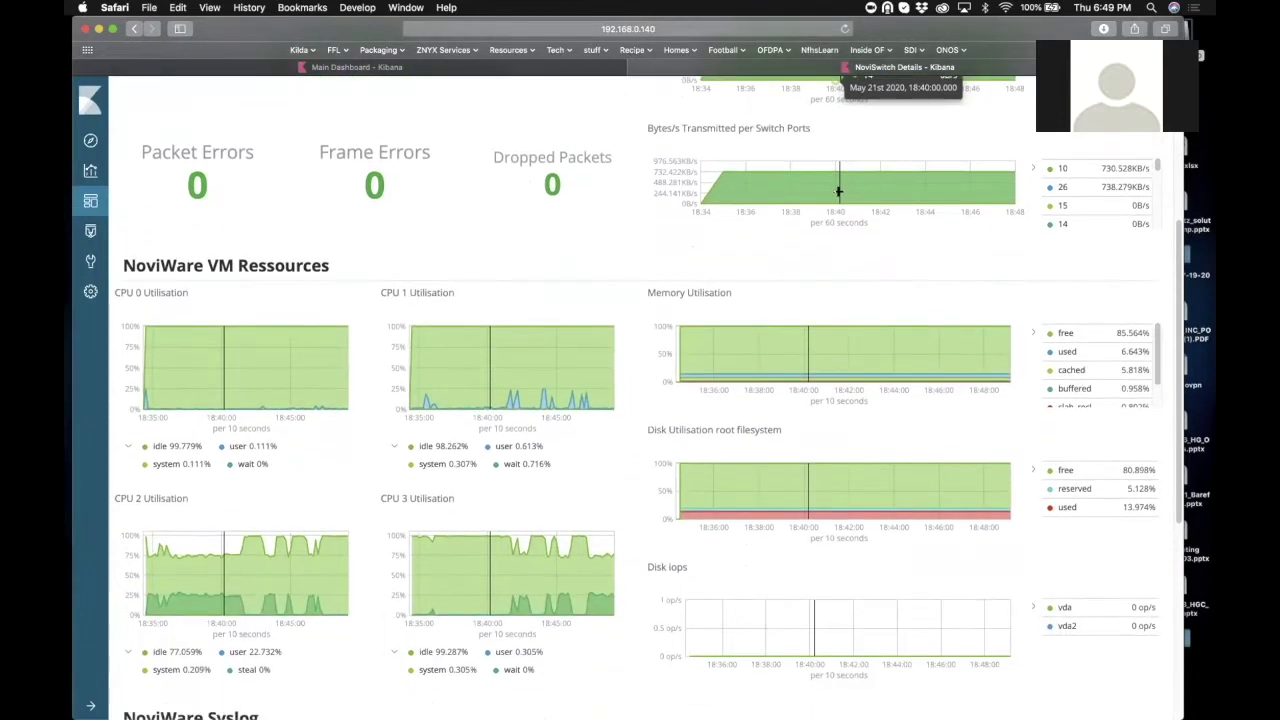
scroll(838, 192, "down", 5)
scroll(838, 194, "up", 11)
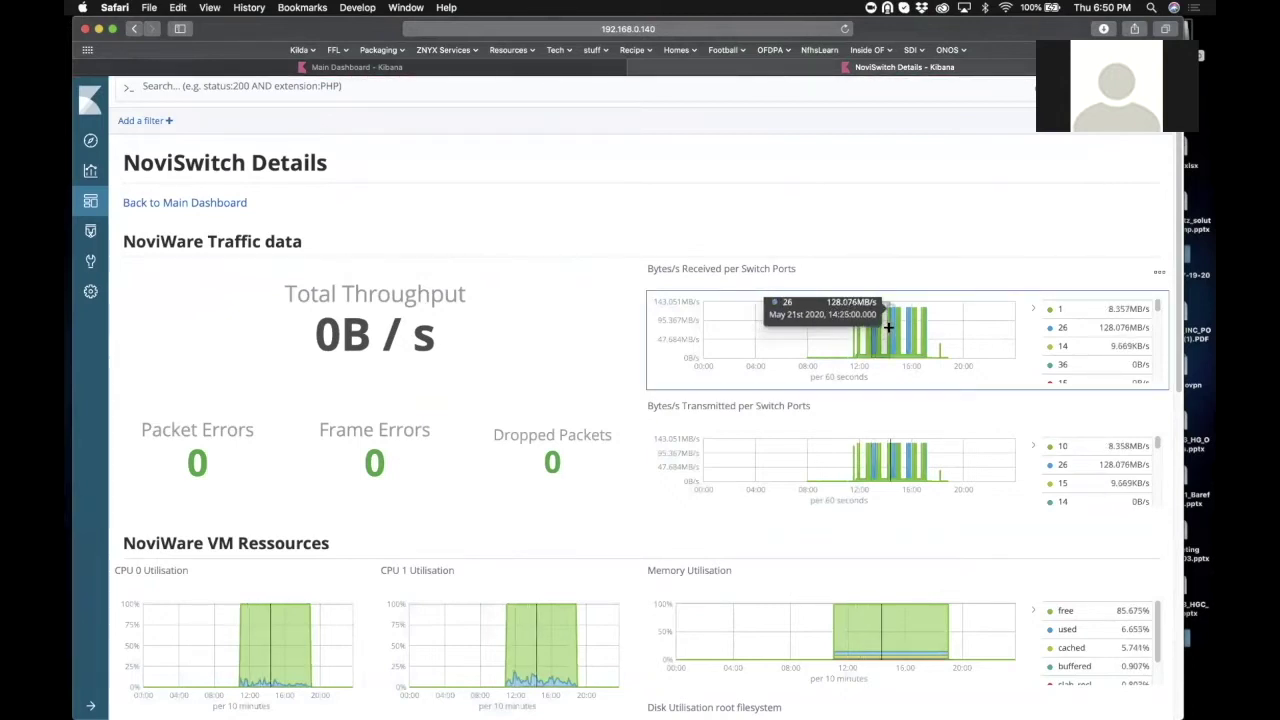
- Zoom the Bytes/s Received chart to roughly 13:00–14:20 and review the 33.659MB/s throughput panels
left_click_drag(887, 330, 871, 330)
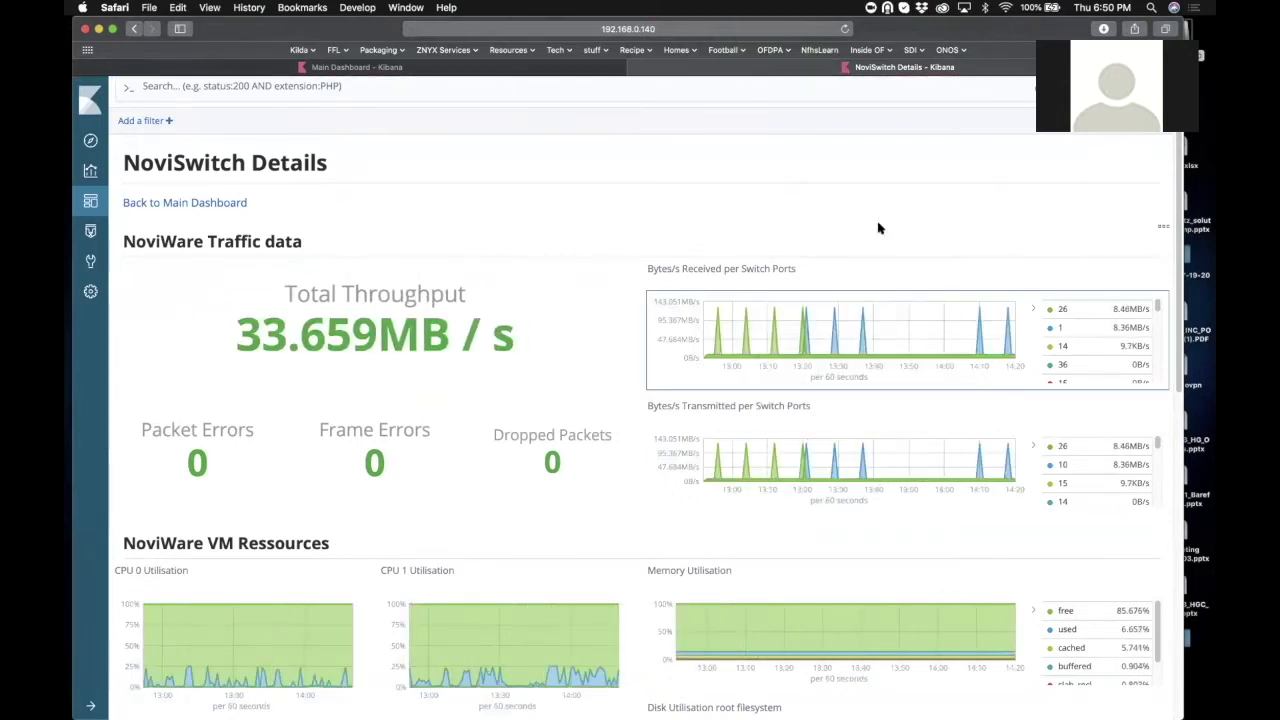
scroll(878, 228, "down", 5)
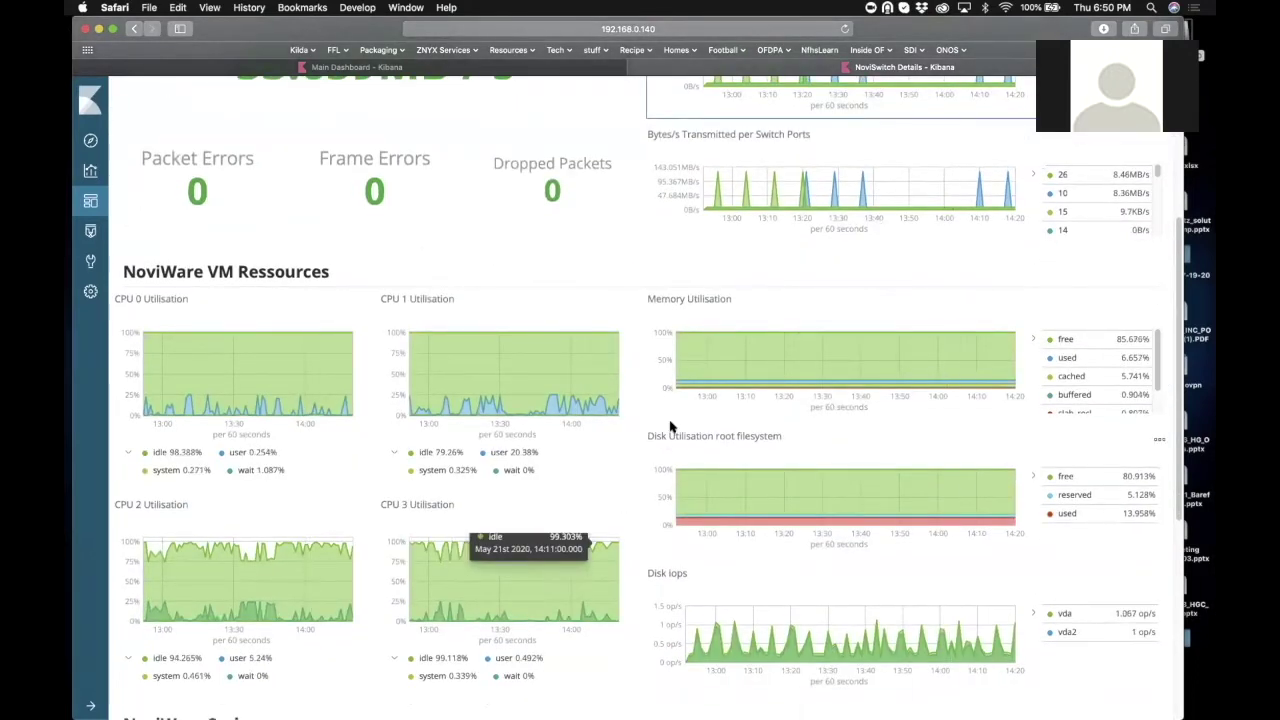
scroll(675, 418, "up", 5)
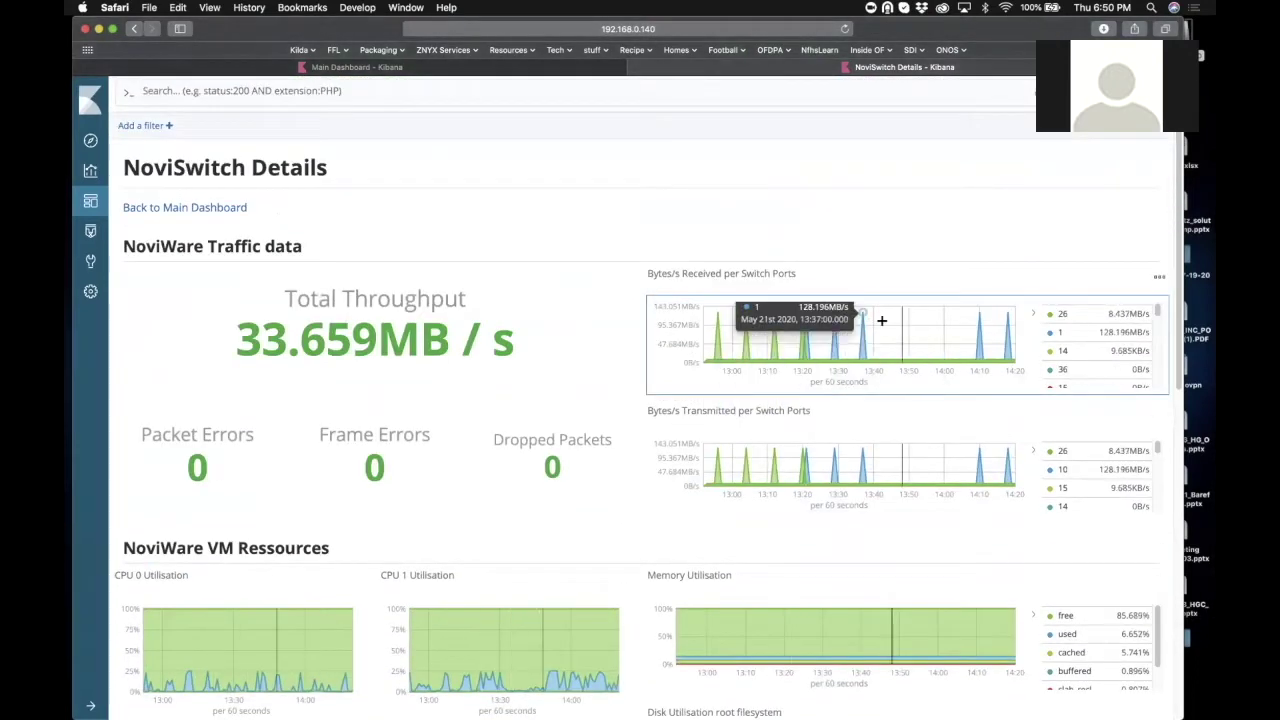
scroll(876, 316, "down", 8)
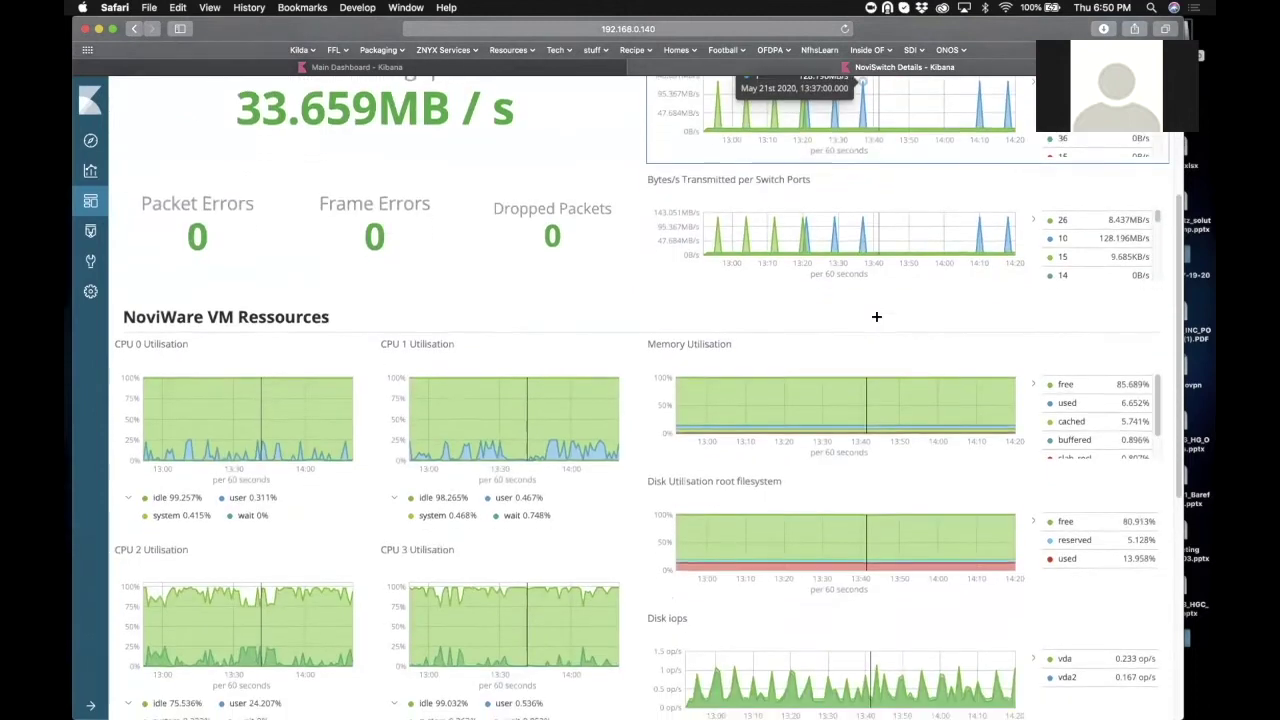
scroll(692, 424, "down", 3)
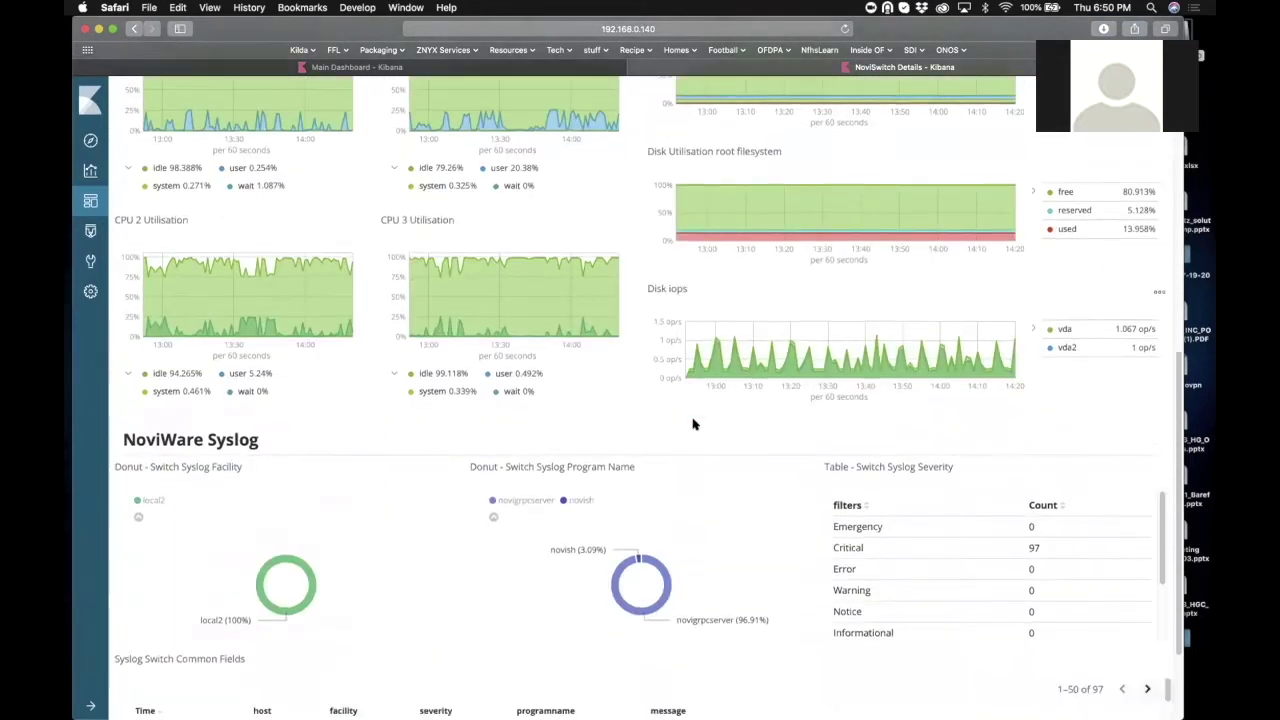
scroll(692, 424, "down", 2)
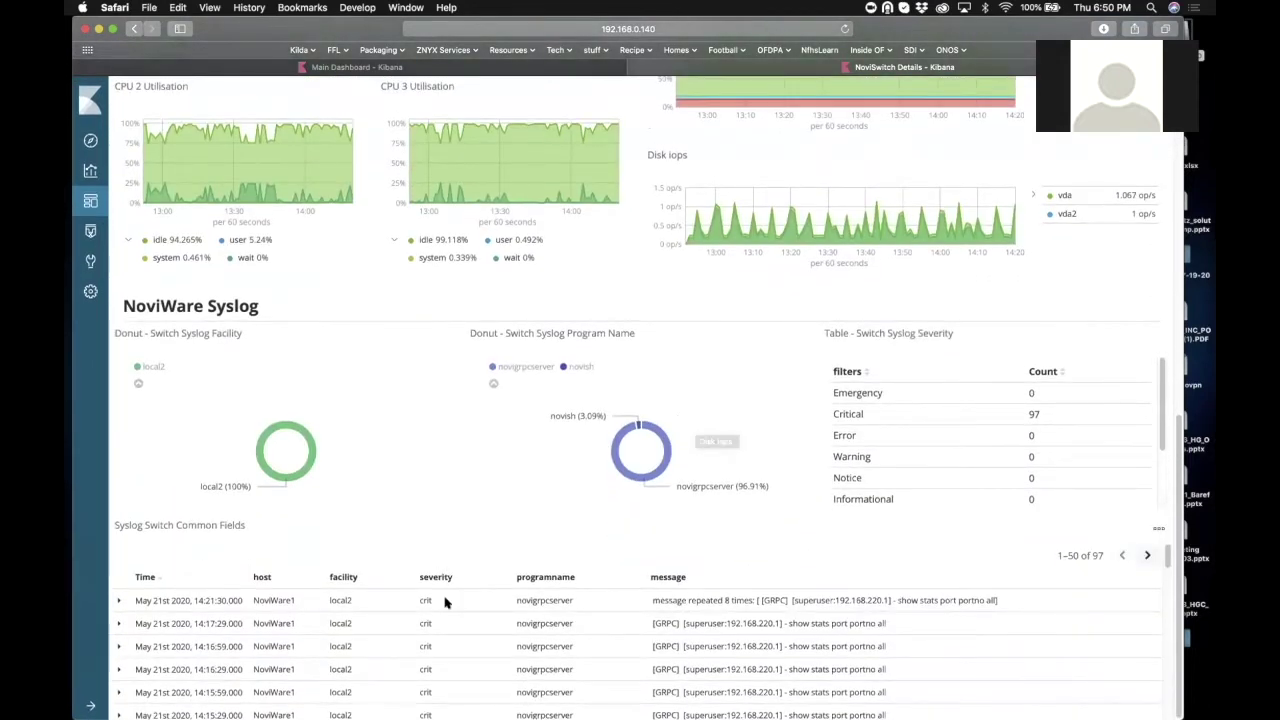
scroll(589, 583, "up", 3)
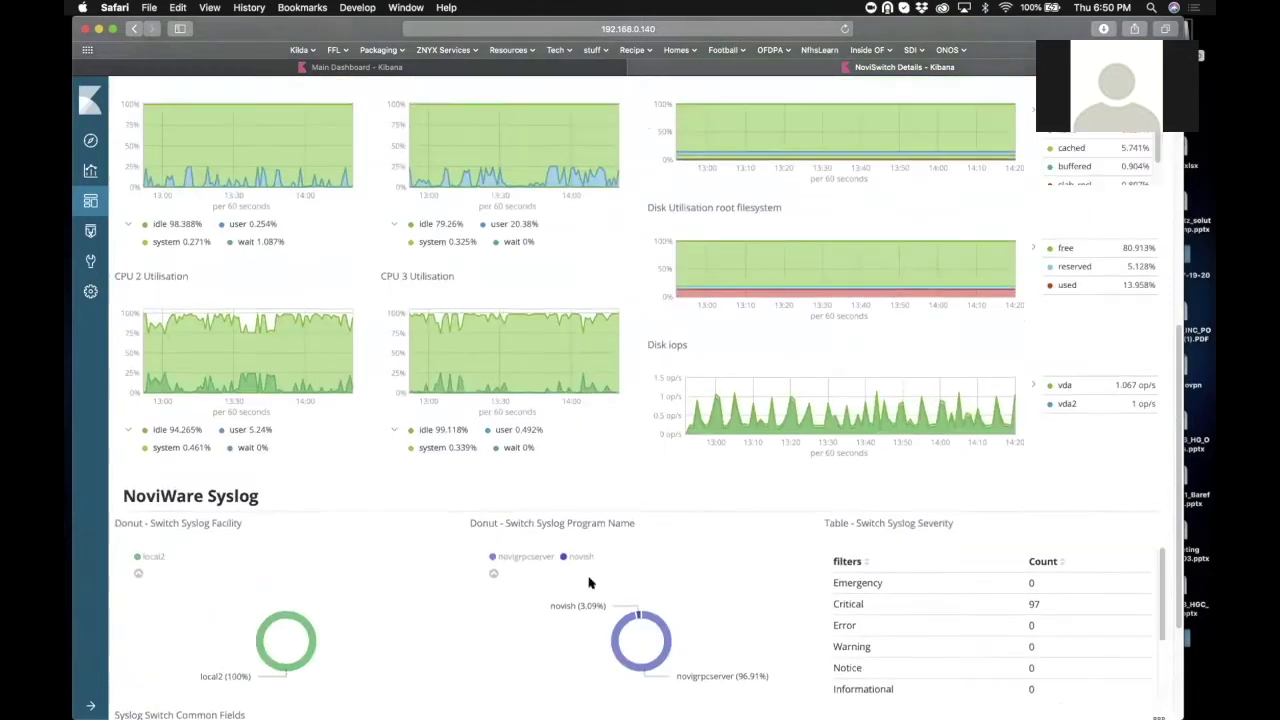
scroll(735, 405, "up", 3)
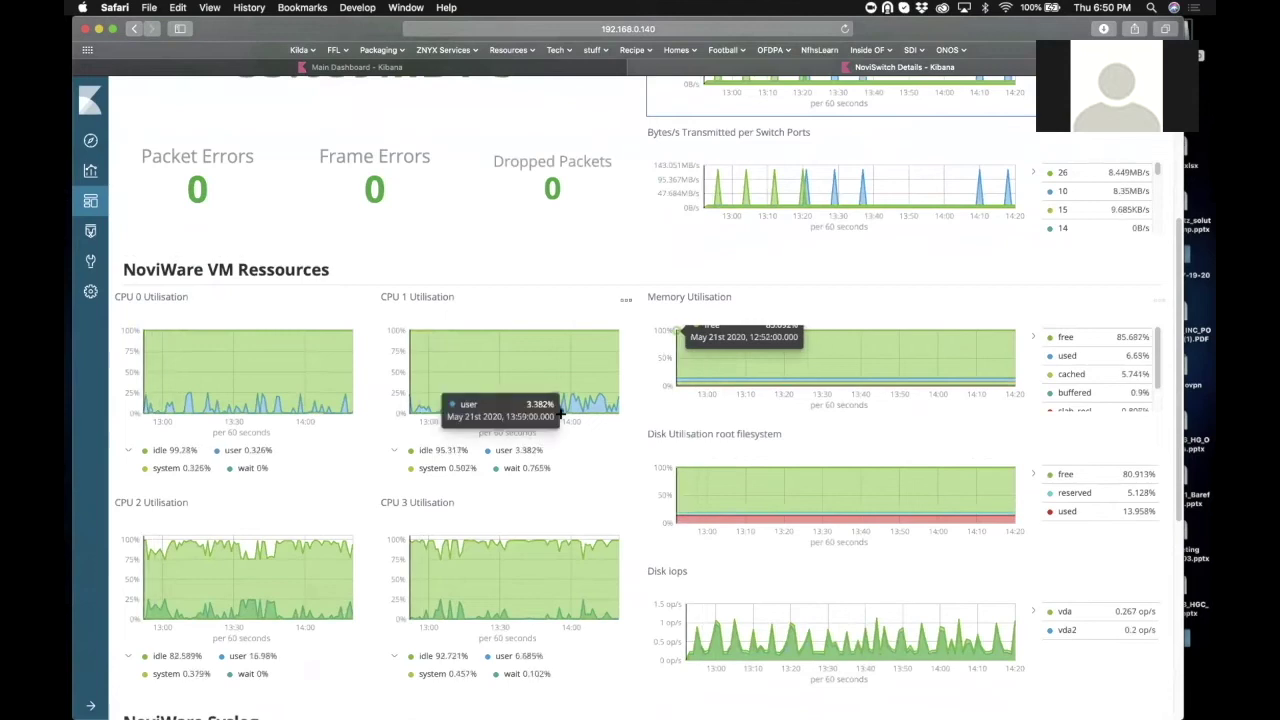
scroll(729, 433, "up", 5)
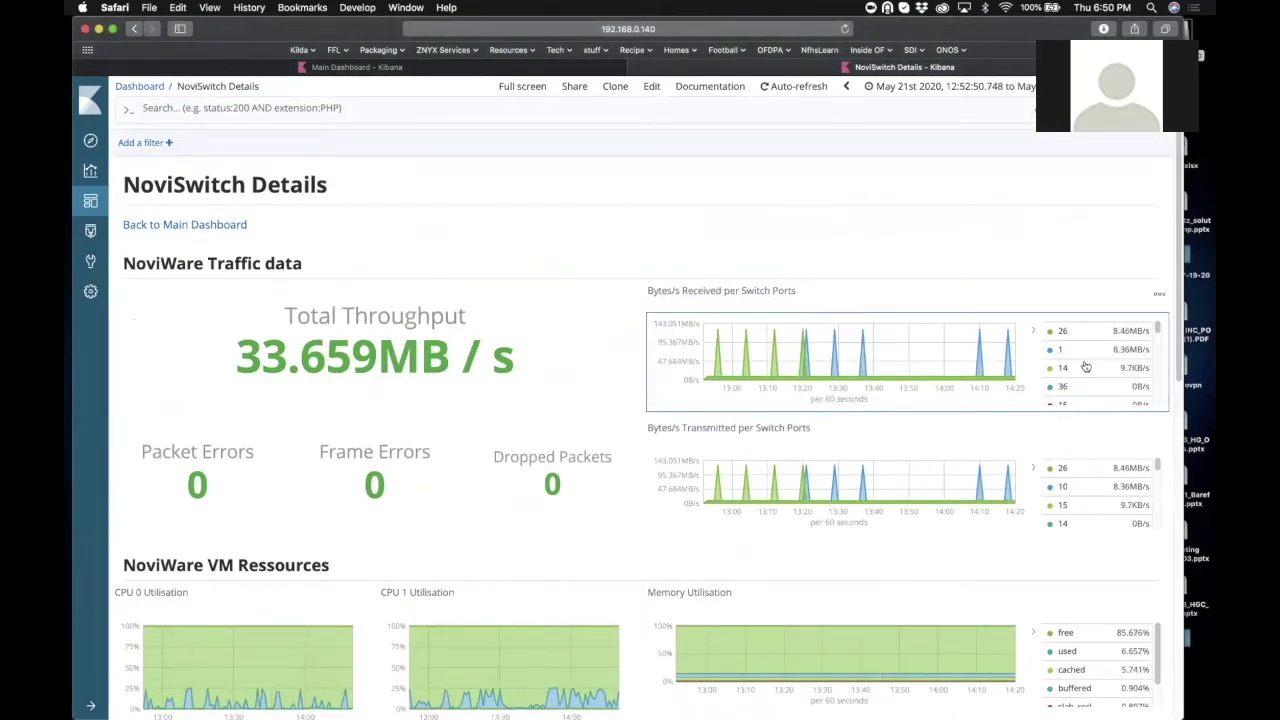
scroll(1086, 366, "down", 3)
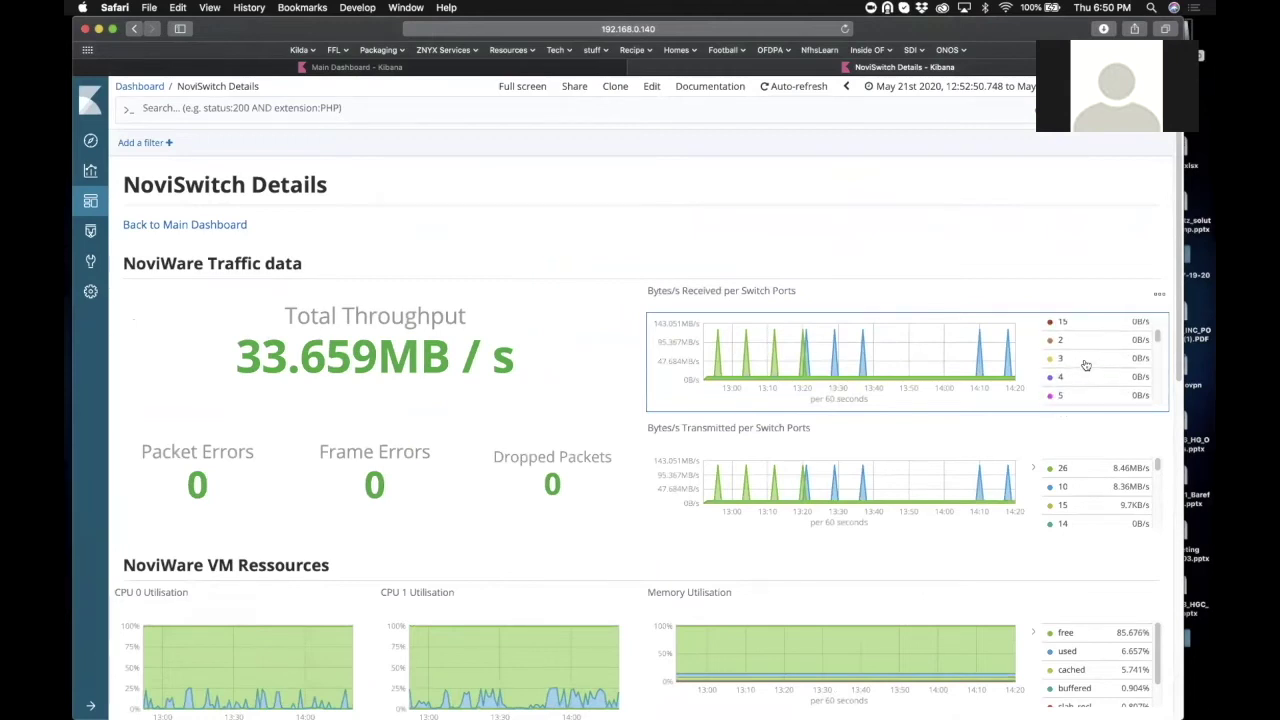
scroll(1086, 366, "down", 1)
scroll(1086, 366, "down", 1)
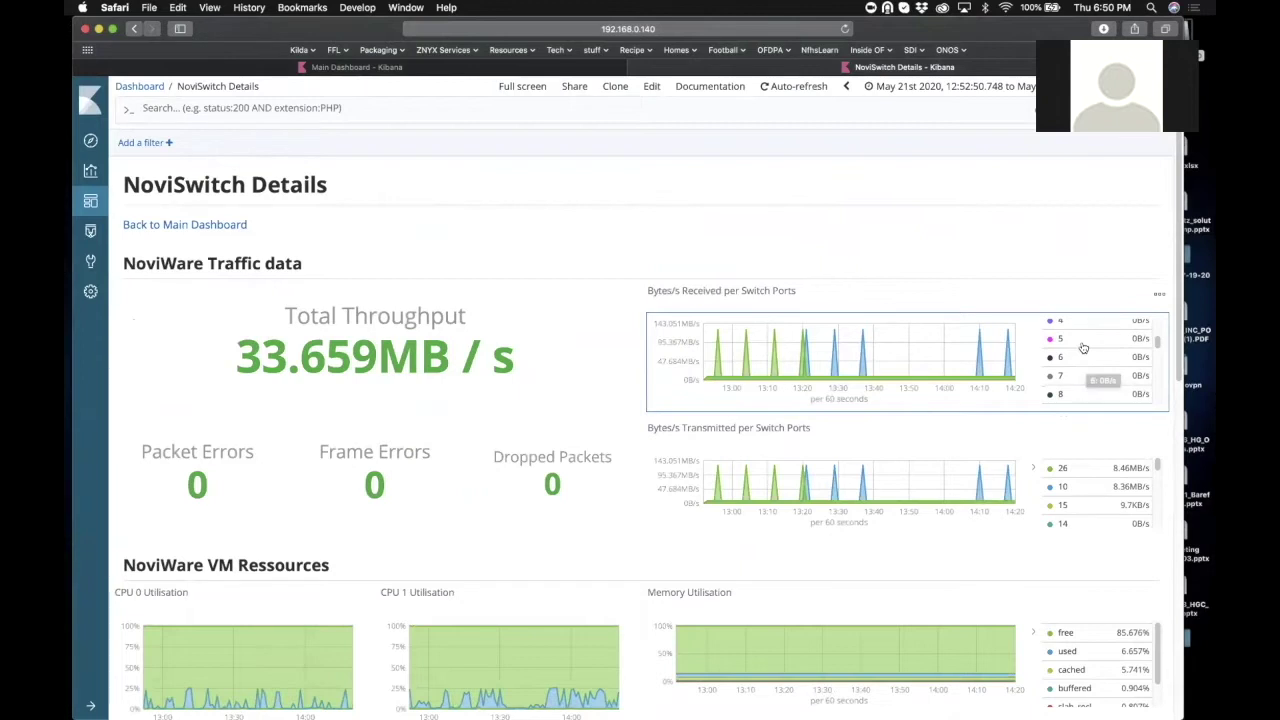
scroll(1083, 347, "down", 8)
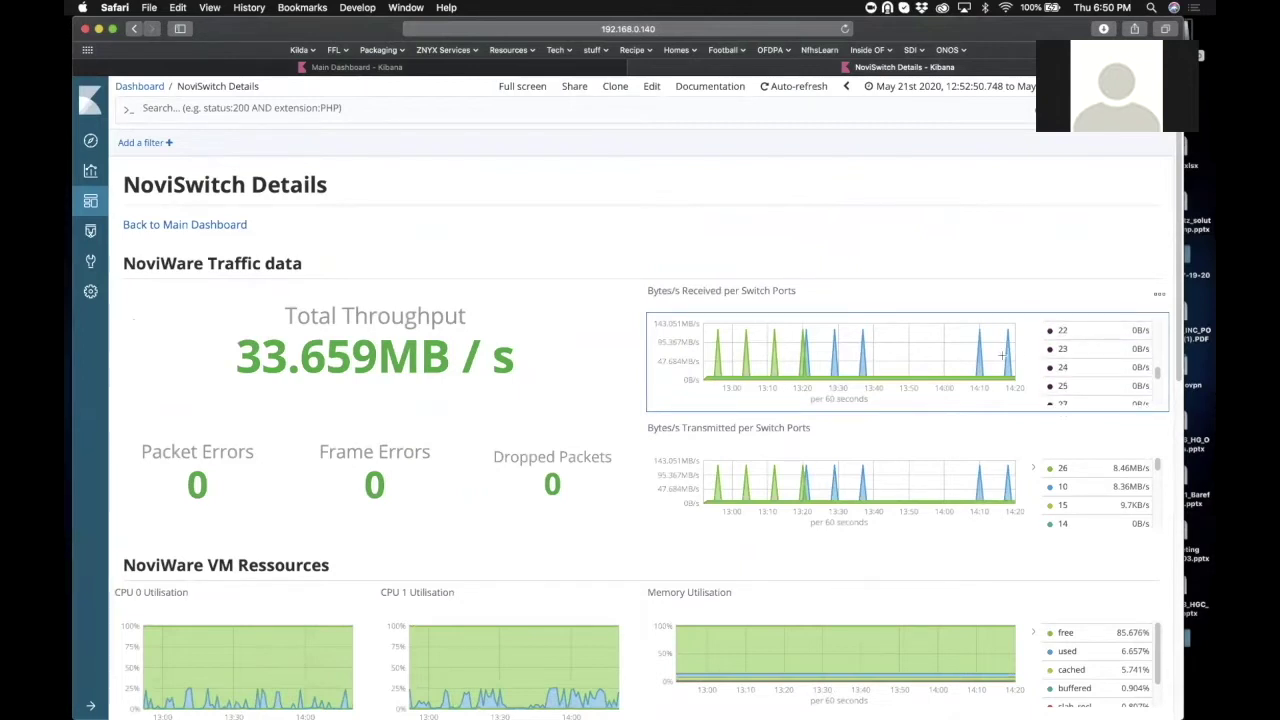
scroll(1083, 347, "down", 2)
scroll(1046, 380, "up", 5)
scroll(1046, 380, "up", 4)
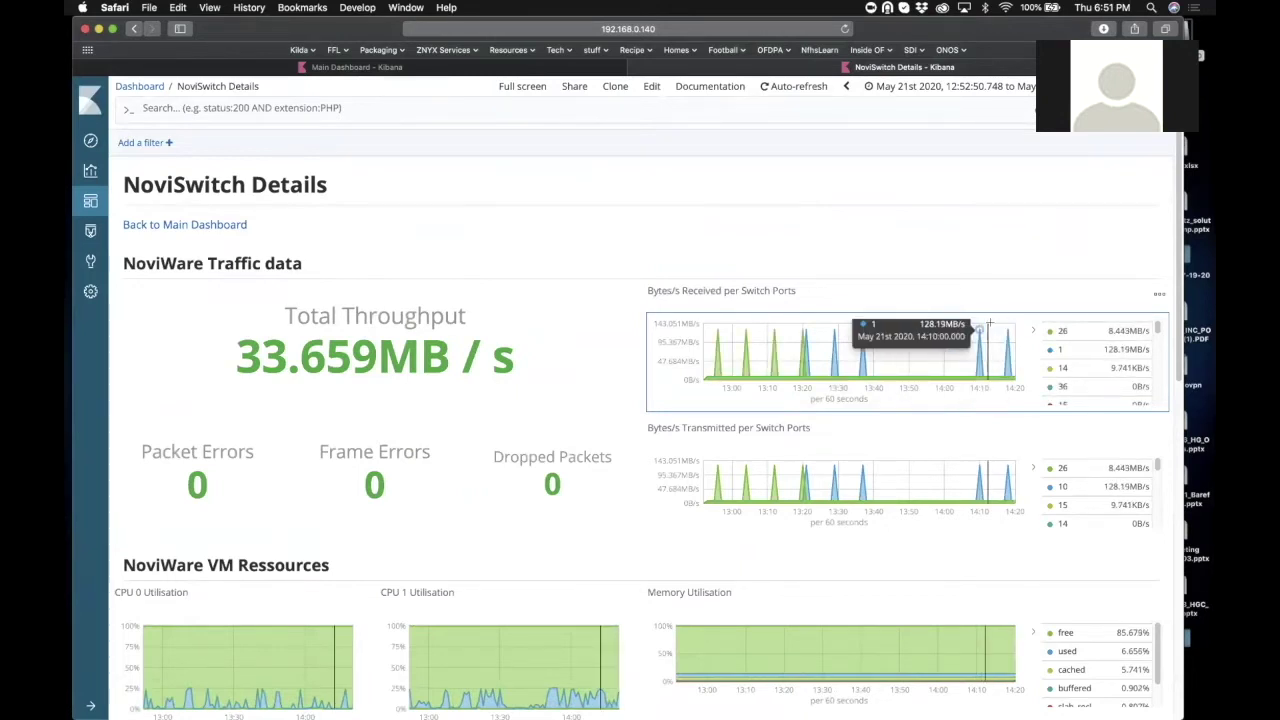
- Browse the NoviSwitch Details VM resource and syslog panels
scroll(975, 294, "down", 3)
scroll(975, 294, "down", 4)
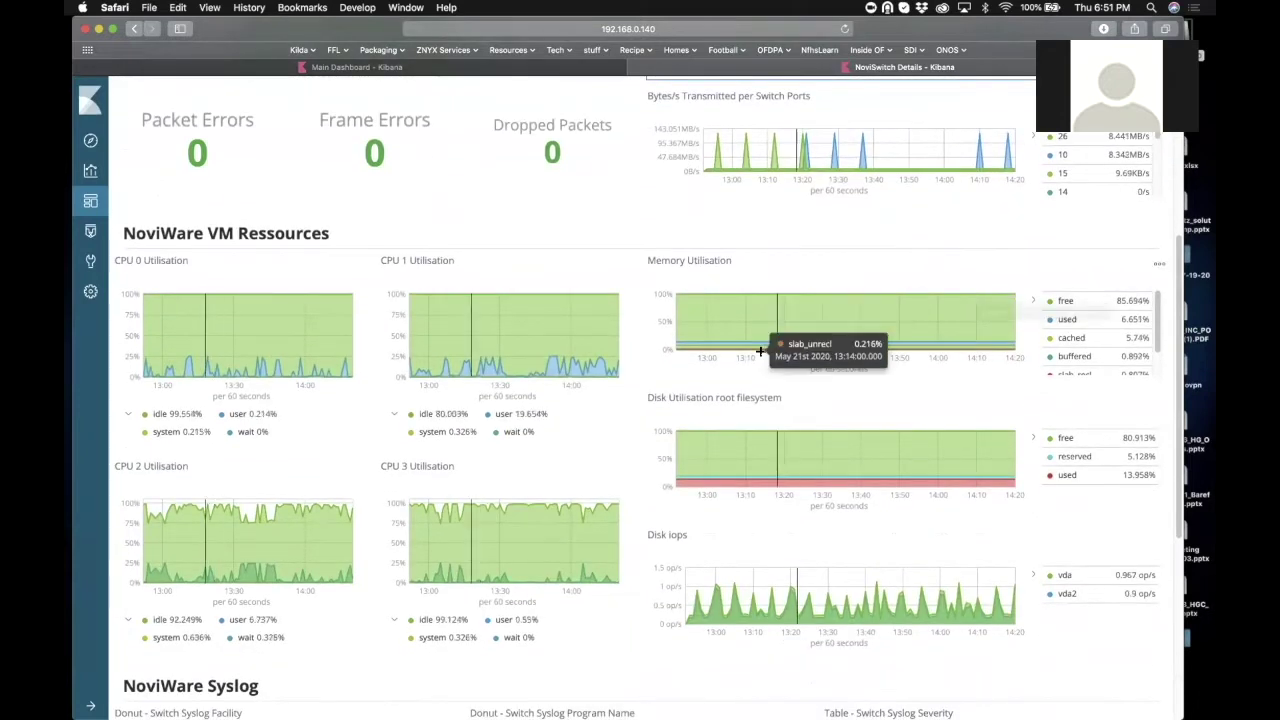
scroll(762, 350, "down", 5)
scroll(762, 350, "down", 3)
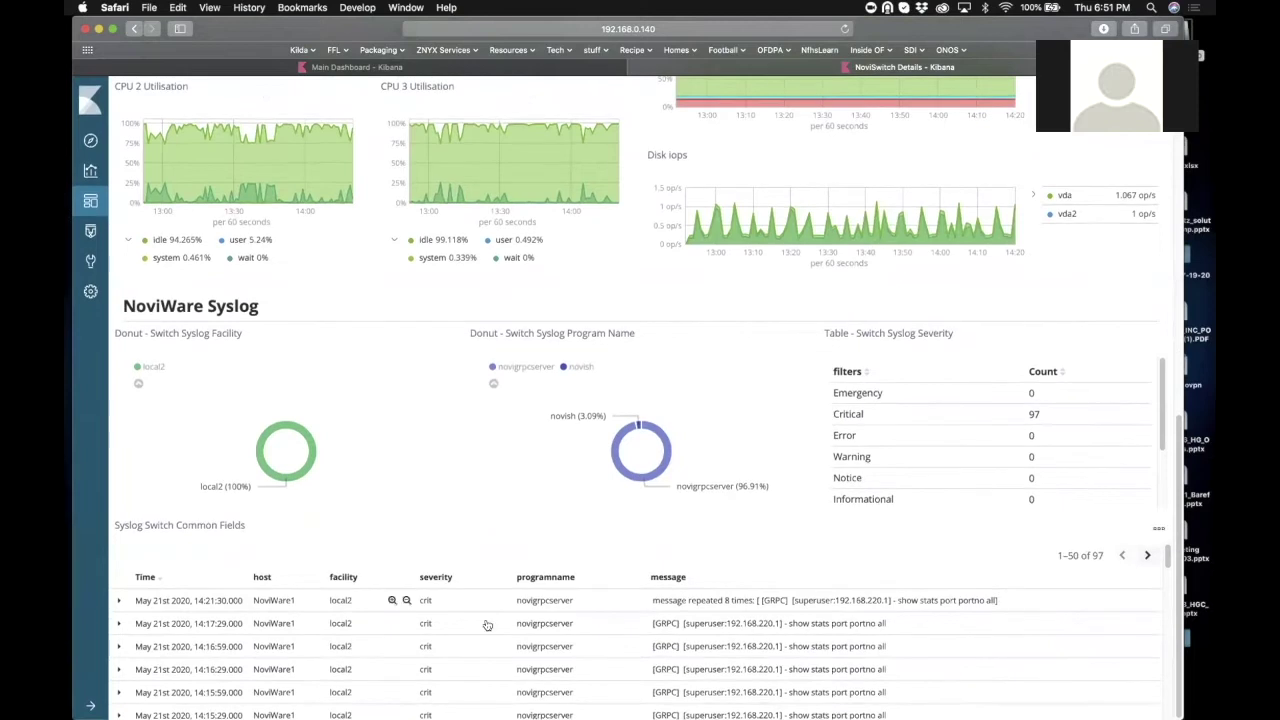
scroll(571, 514, "up", 12)
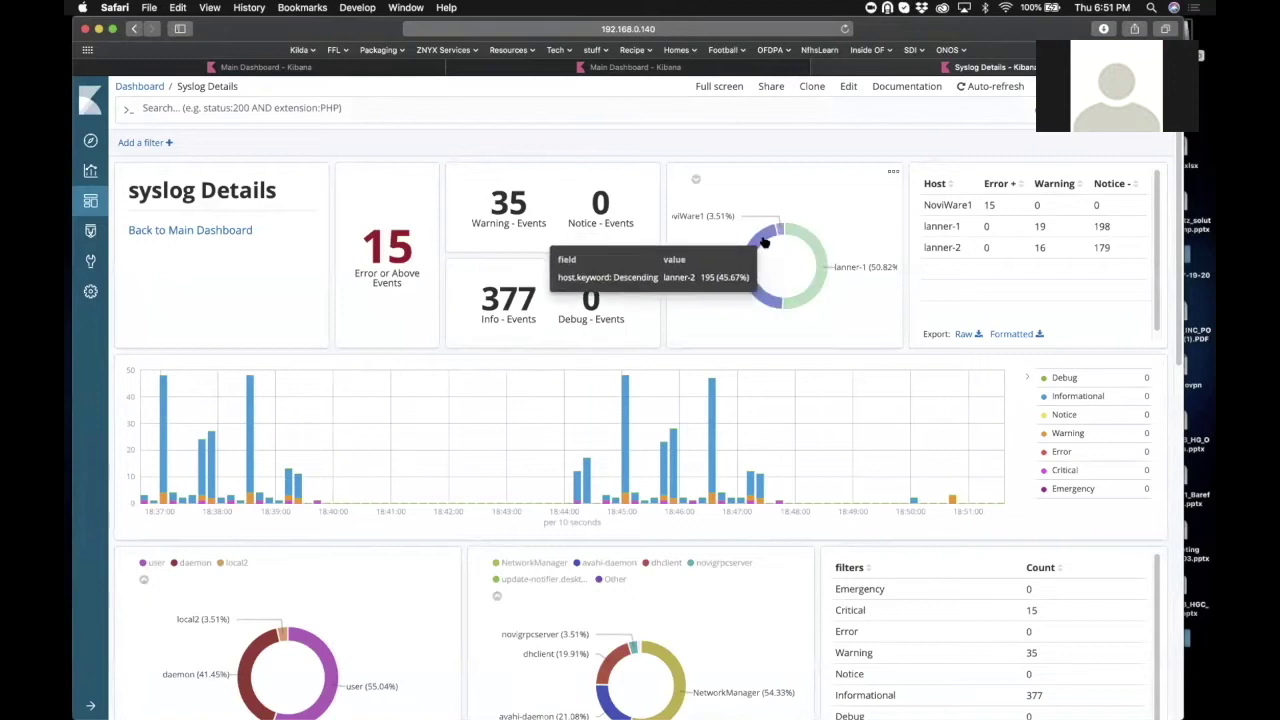
mouse_move(820, 254)
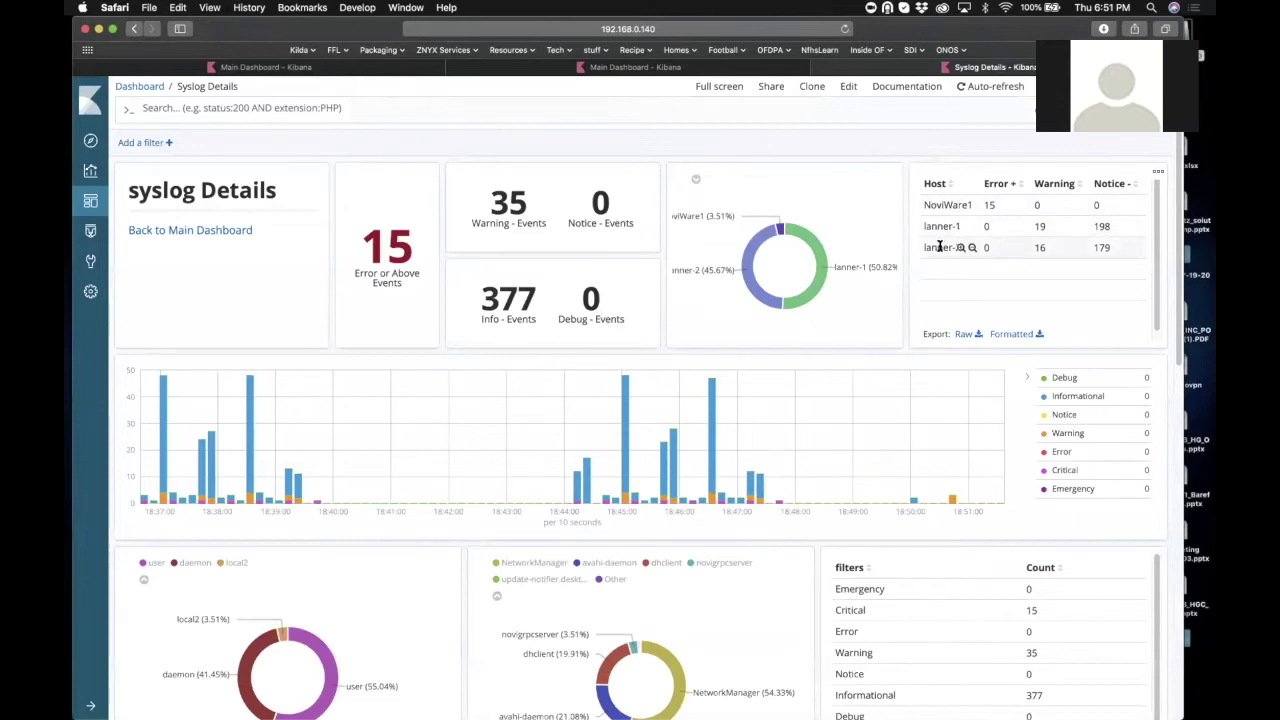
scroll(904, 252, "down", 4)
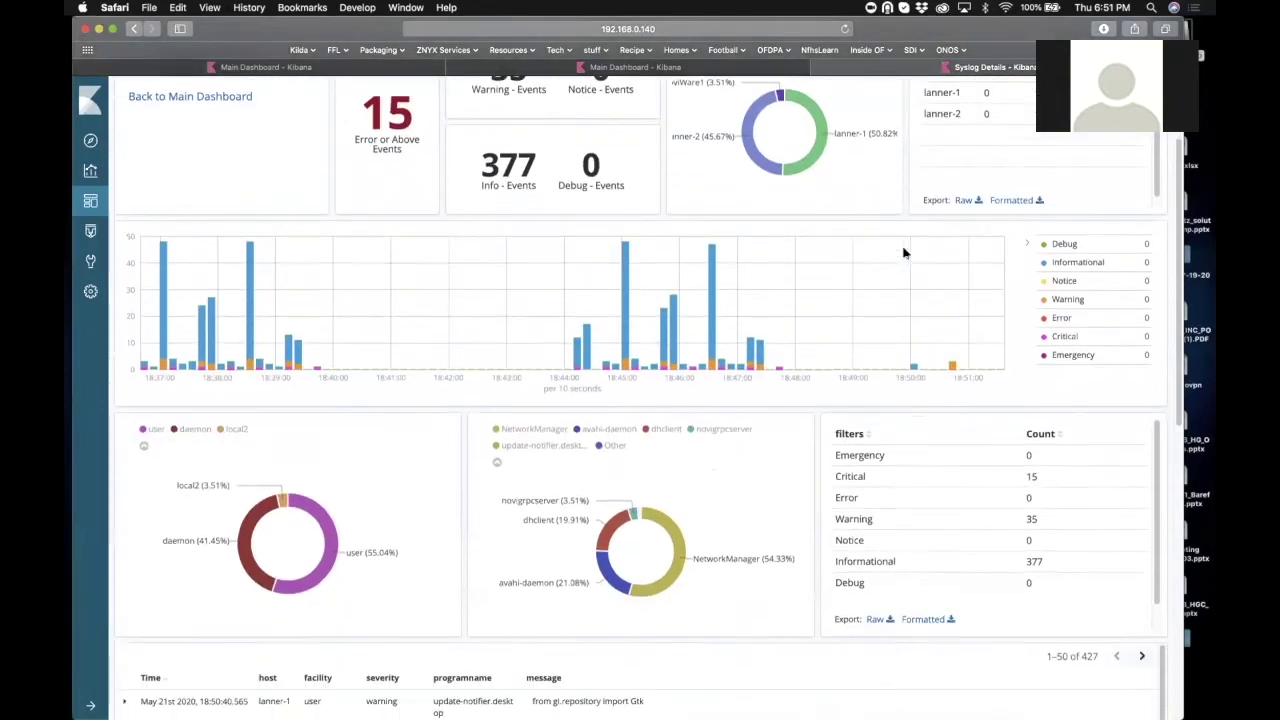
mouse_move(620, 275)
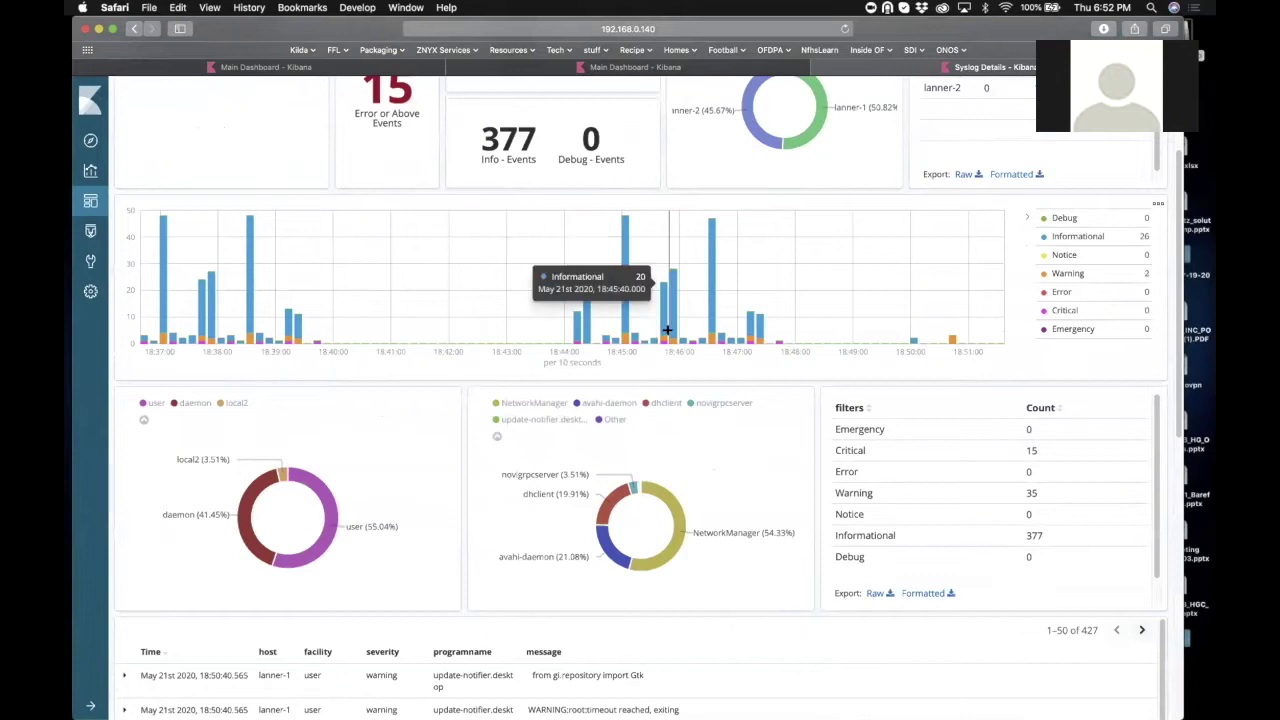
mouse_move(665, 337)
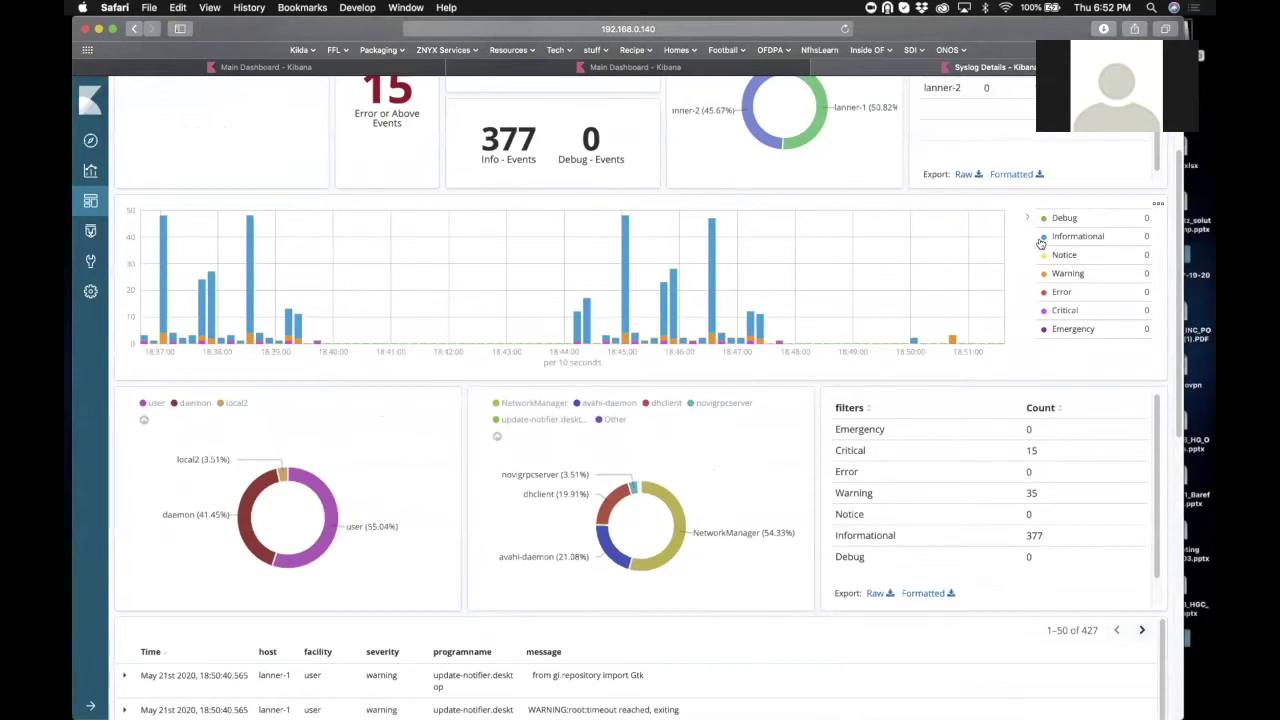
- Show only Warning bars in the severity chart, then restore all severity levels
scroll(1041, 243, "up", 3)
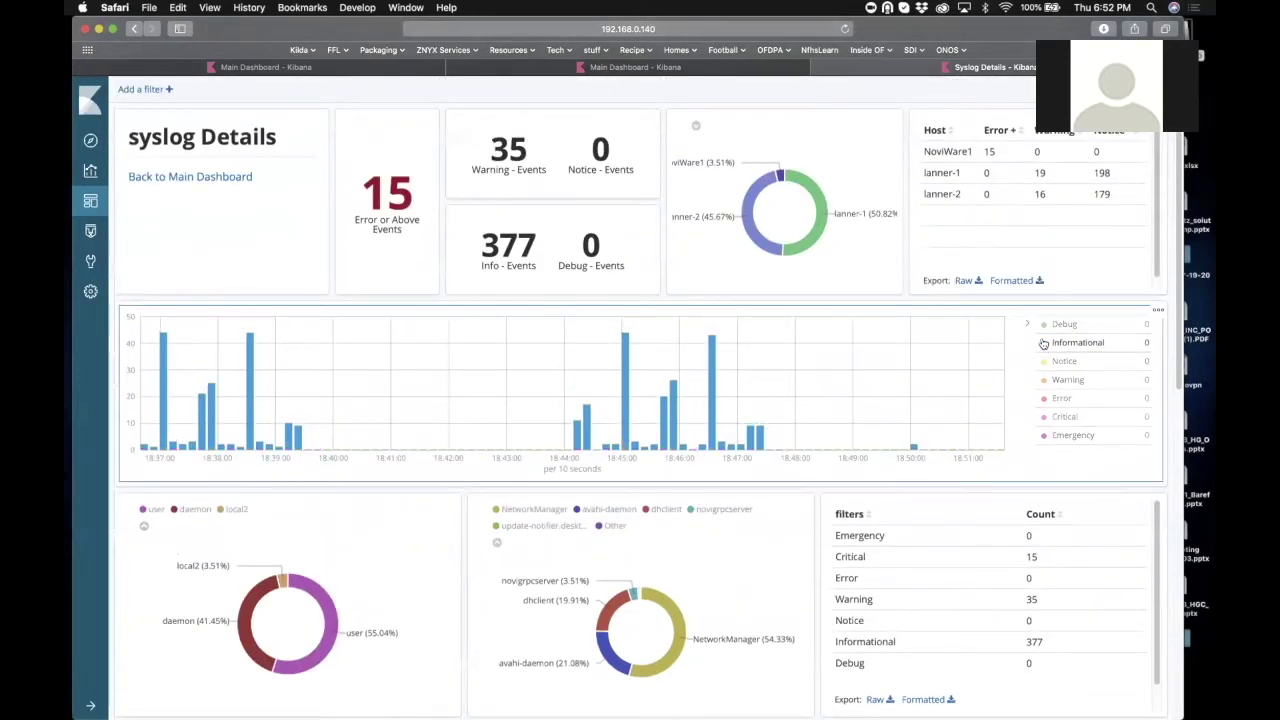
left_click(1042, 383)
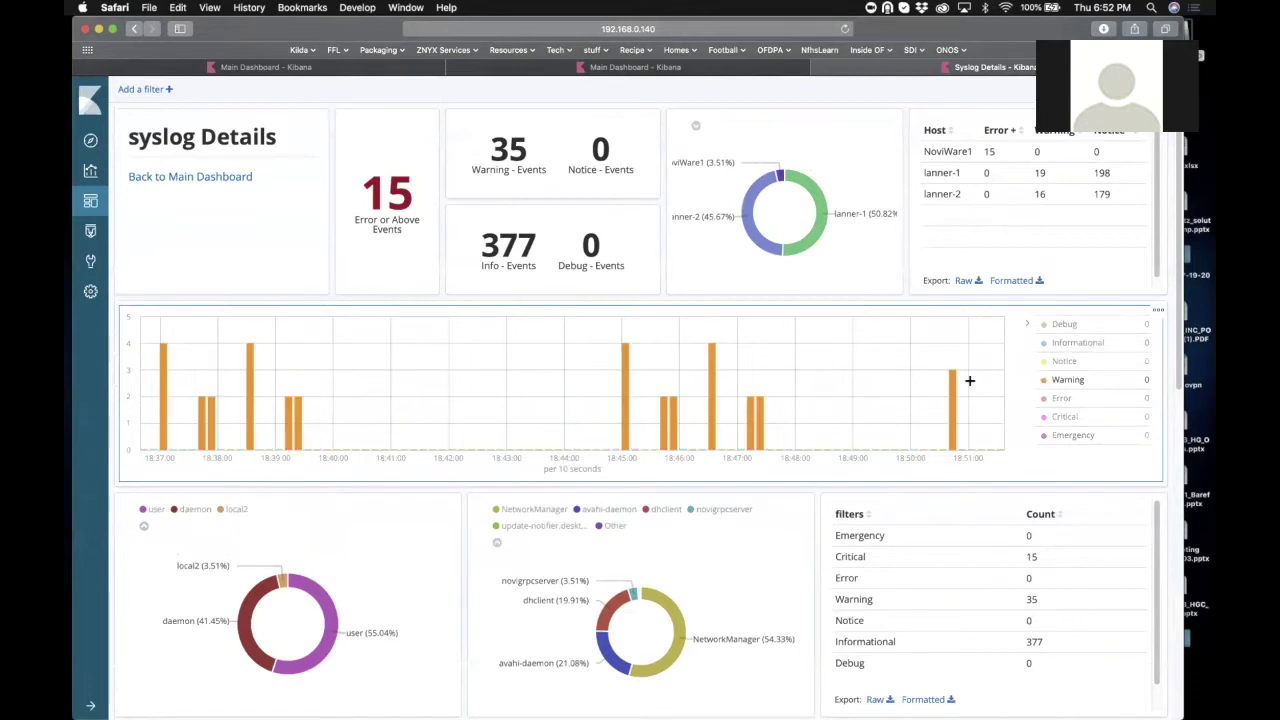
mouse_move(952, 387)
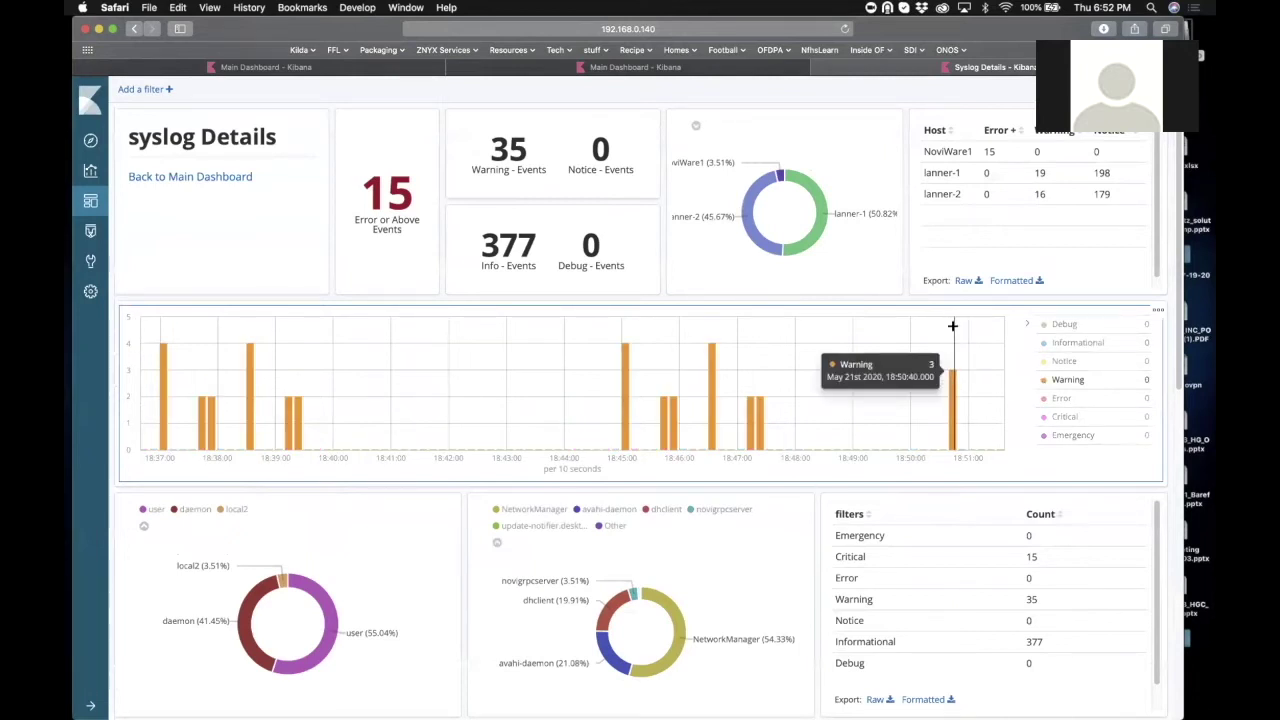
scroll(952, 326, "down", 1)
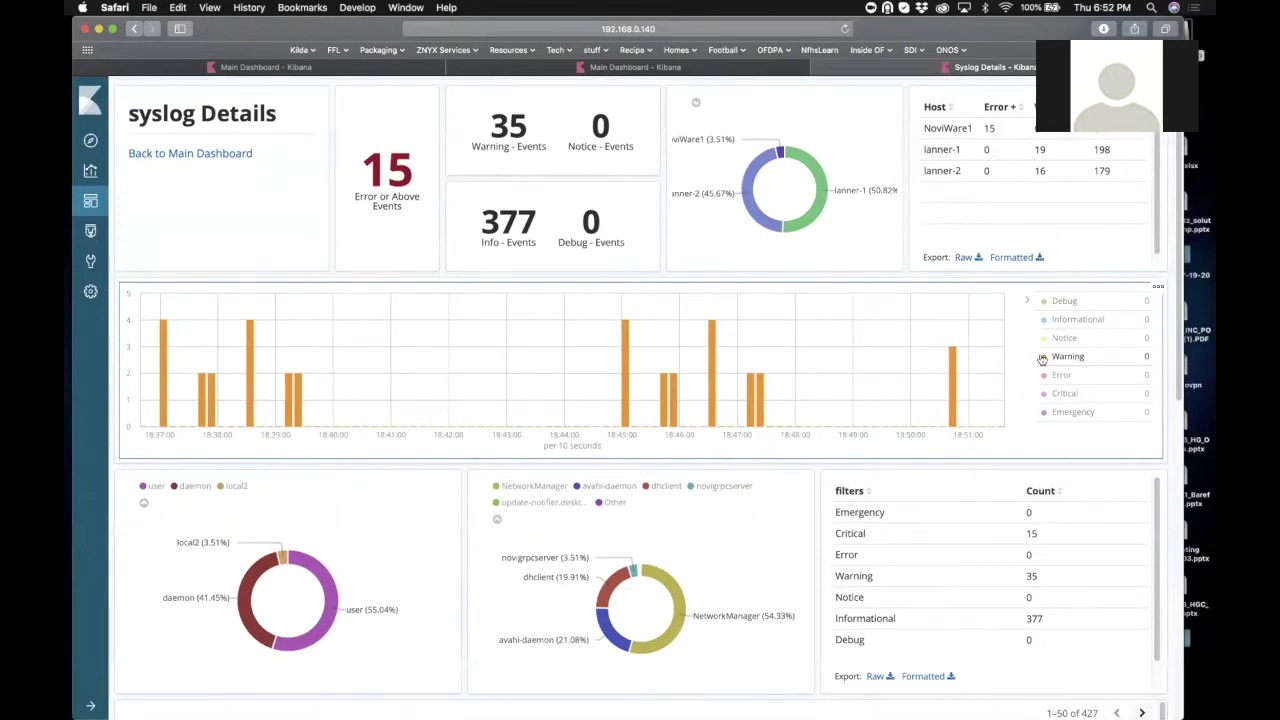
left_click(1042, 359)
scroll(880, 368, "down", 6)
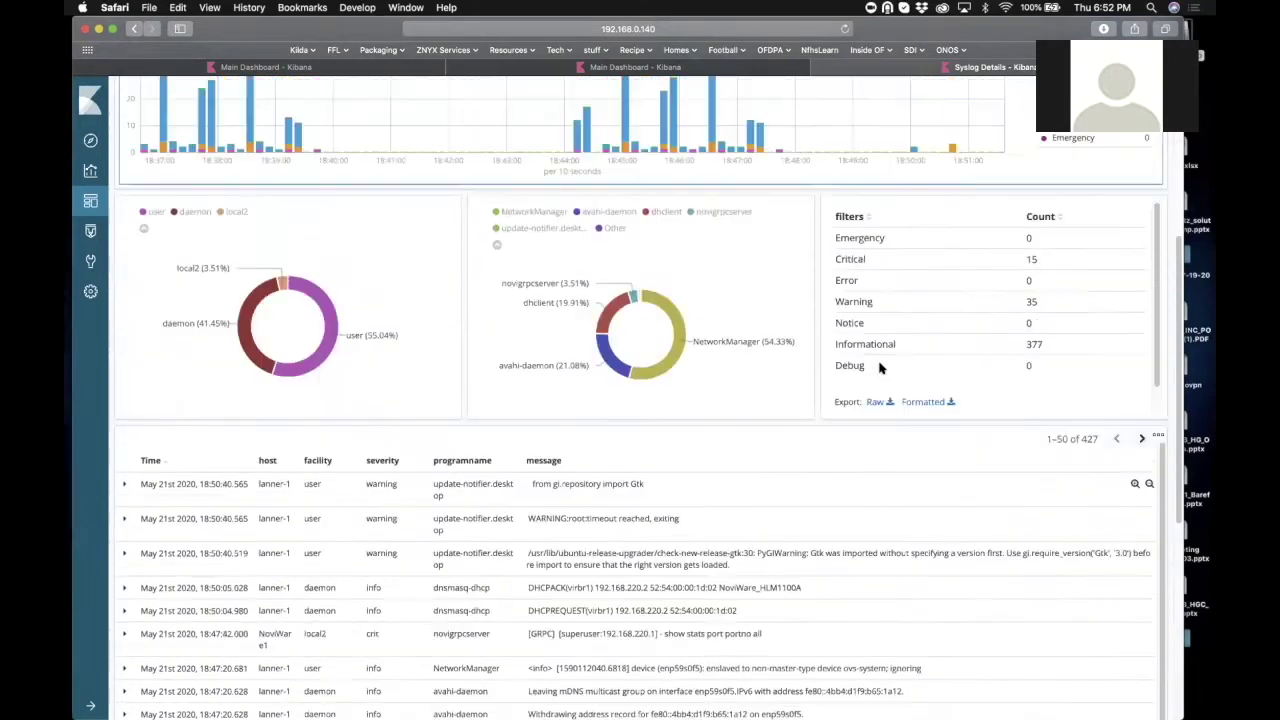
scroll(880, 368, "up", 1)
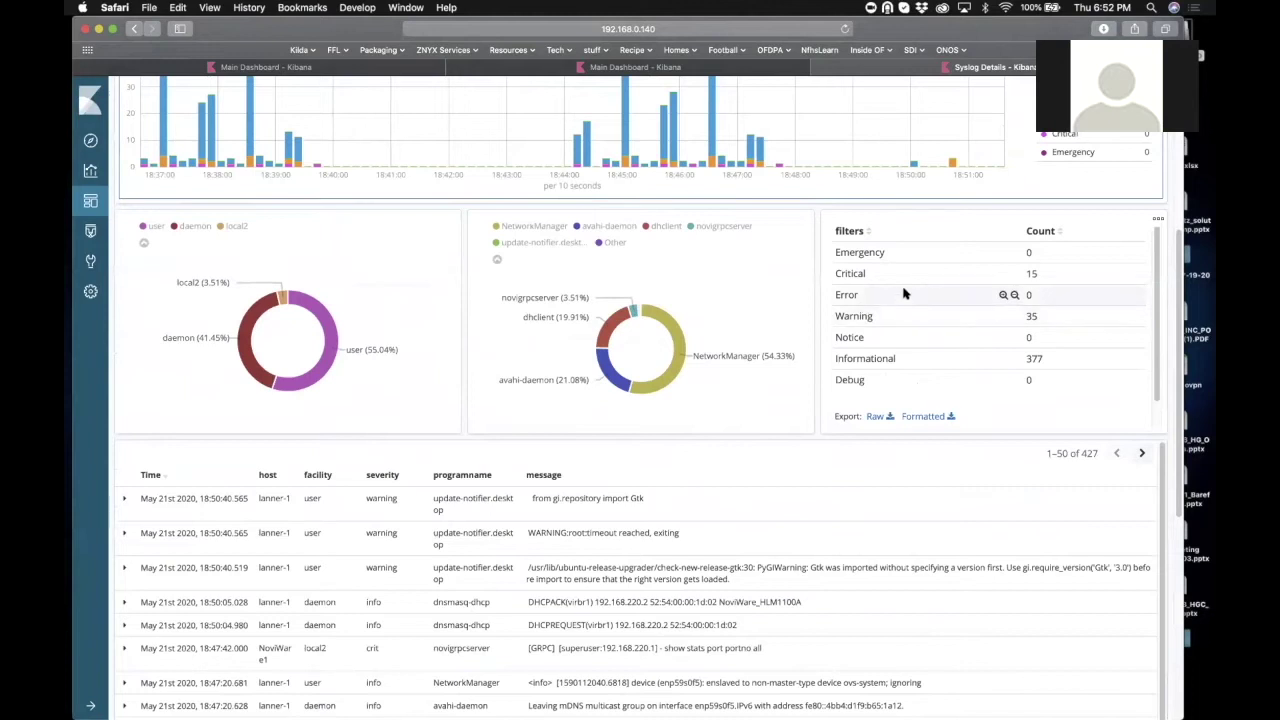
- Filter the syslog dashboard to Warning and review the 31 events, mostly from NetworkManager
scroll(904, 293, "down", 1)
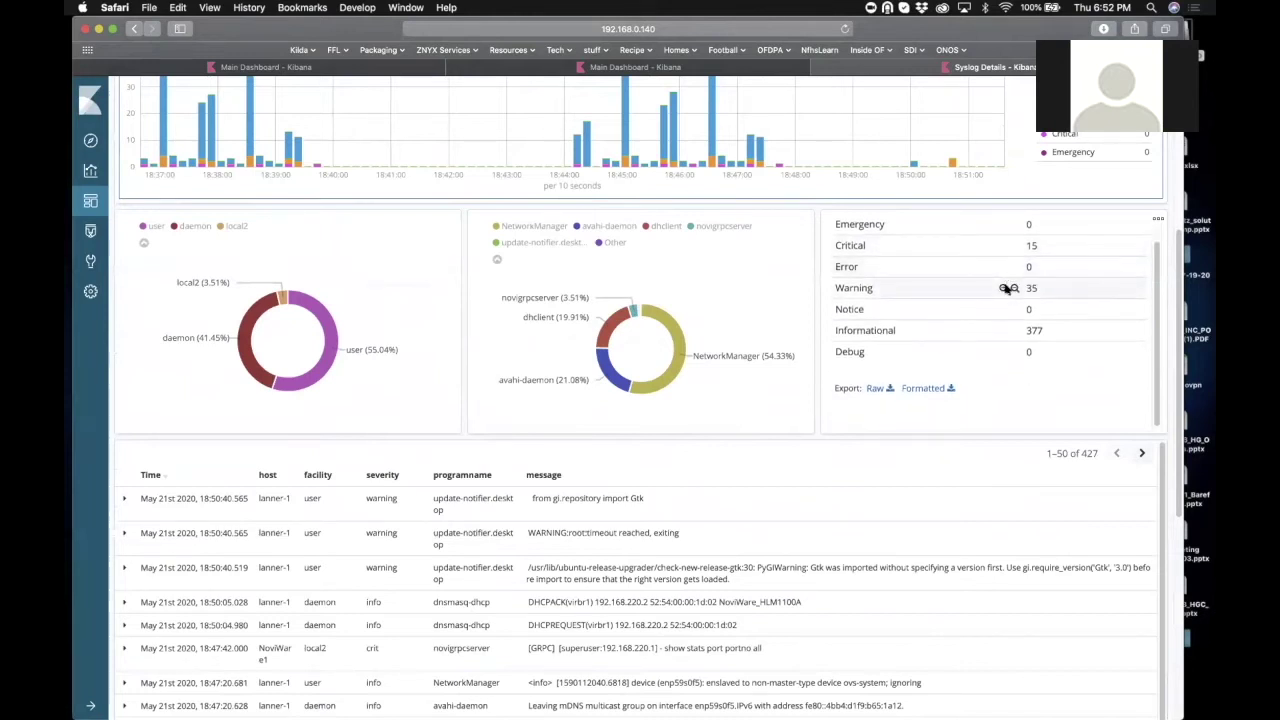
left_click(1004, 288)
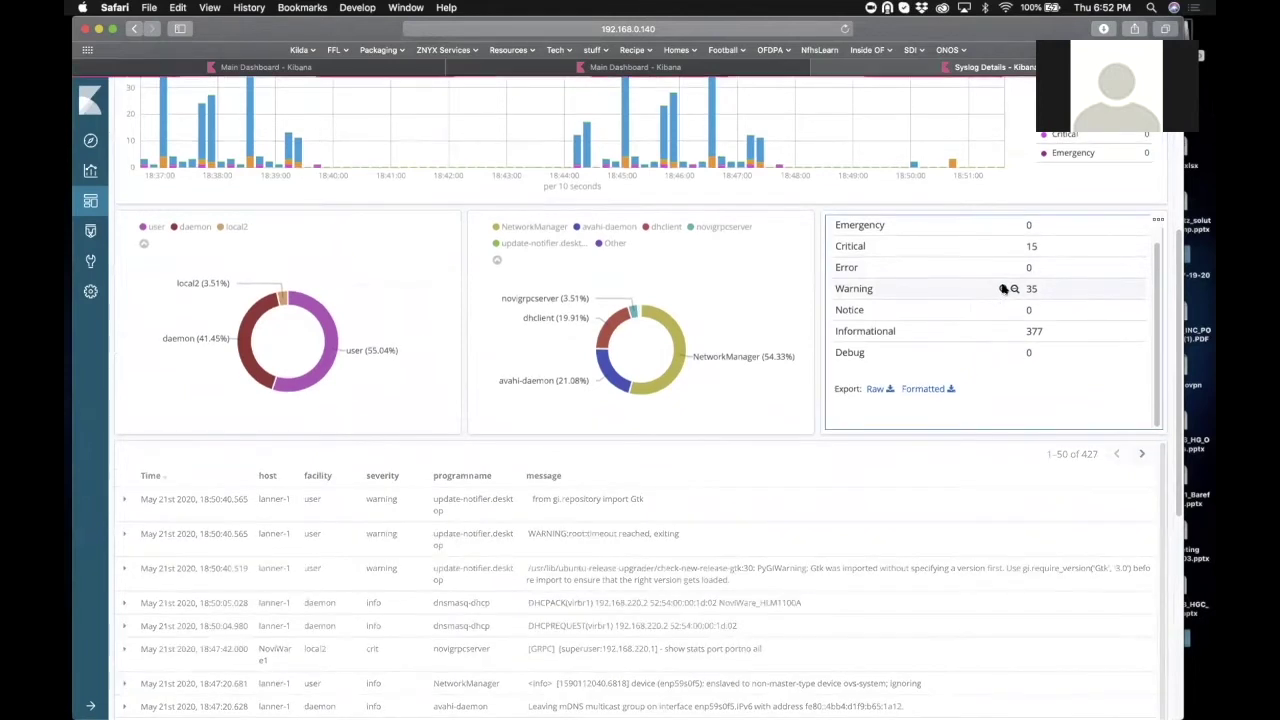
scroll(390, 563, "down", 5)
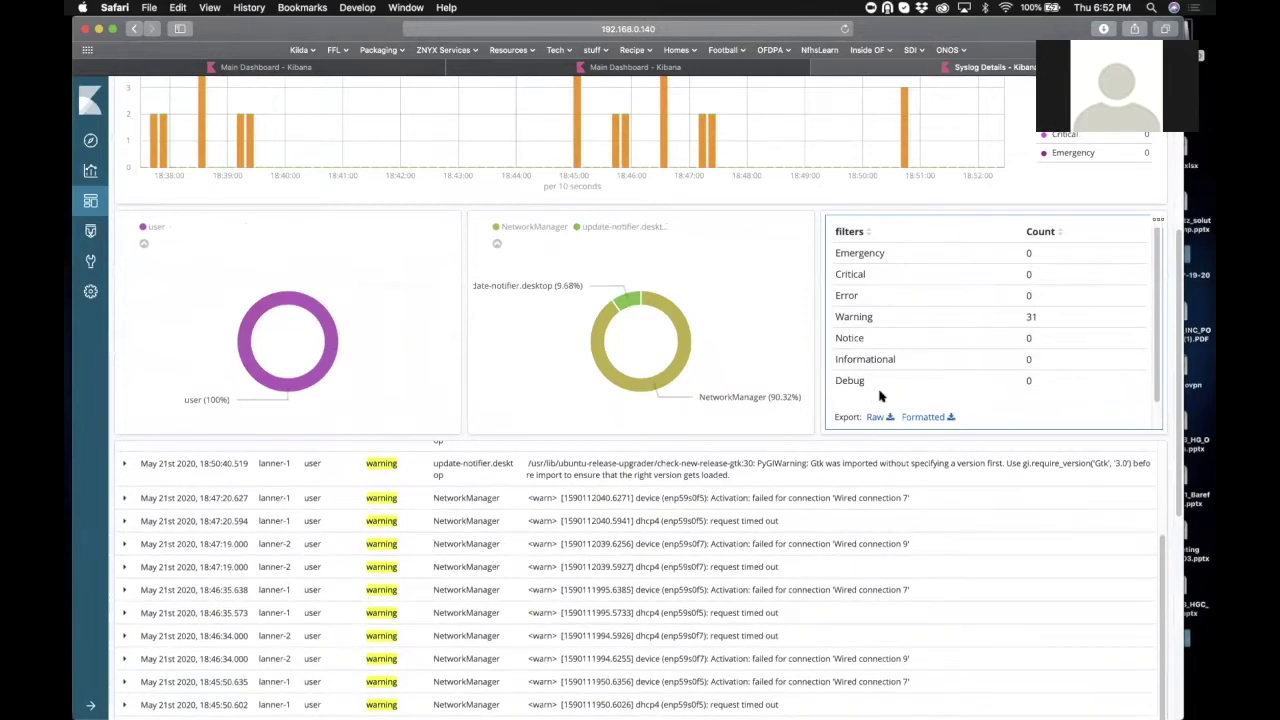
scroll(722, 562, "down", 5)
scroll(722, 562, "down", 2)
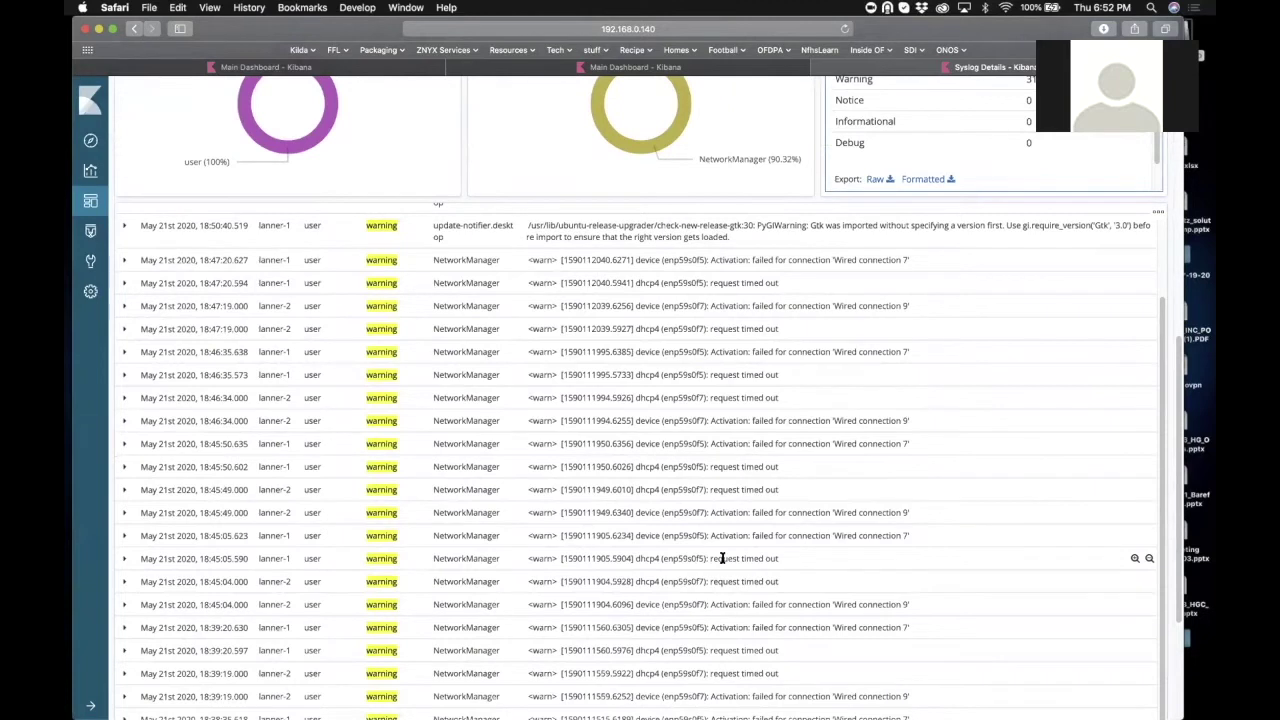
scroll(722, 560, "down", 4)
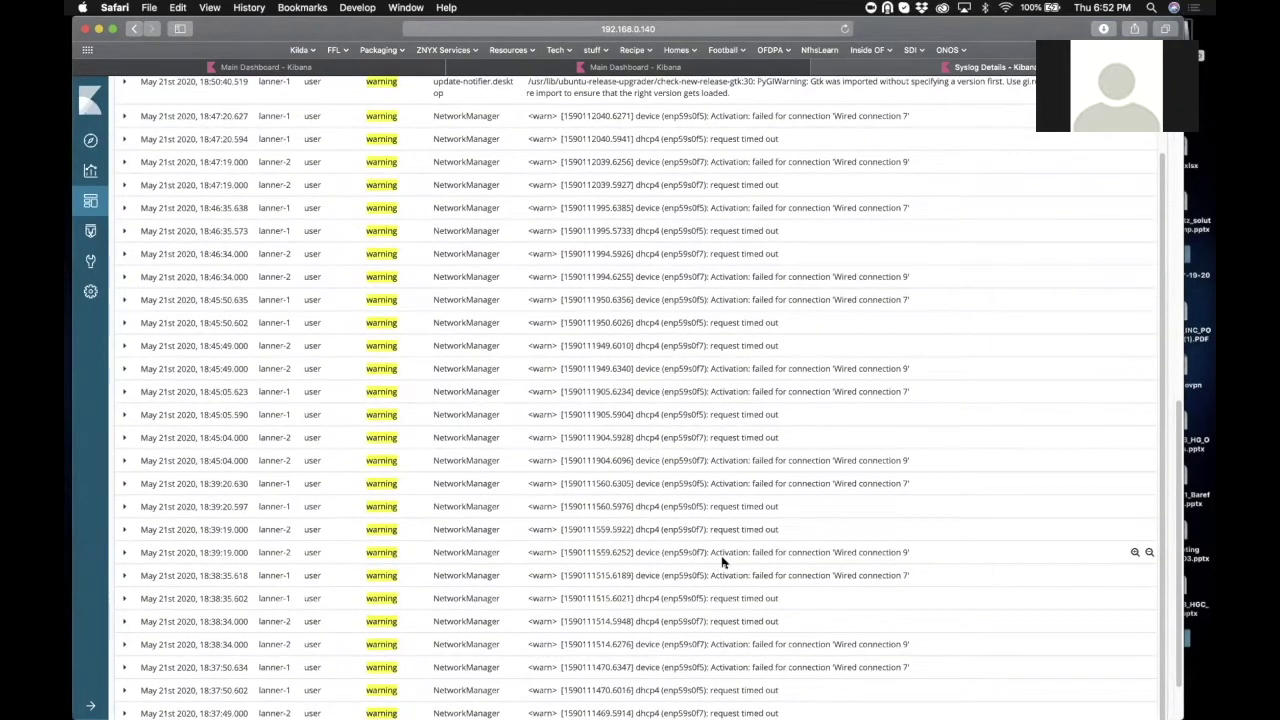
scroll(722, 562, "down", 3)
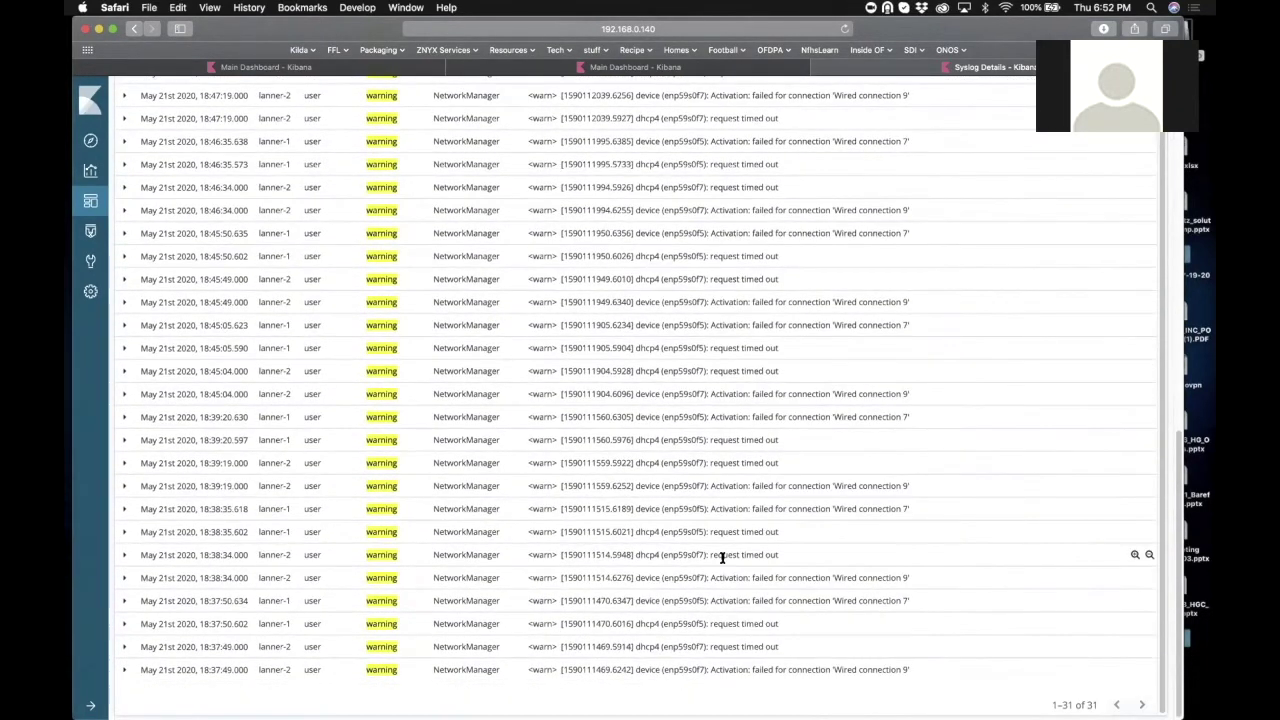
scroll(722, 558, "up", 15)
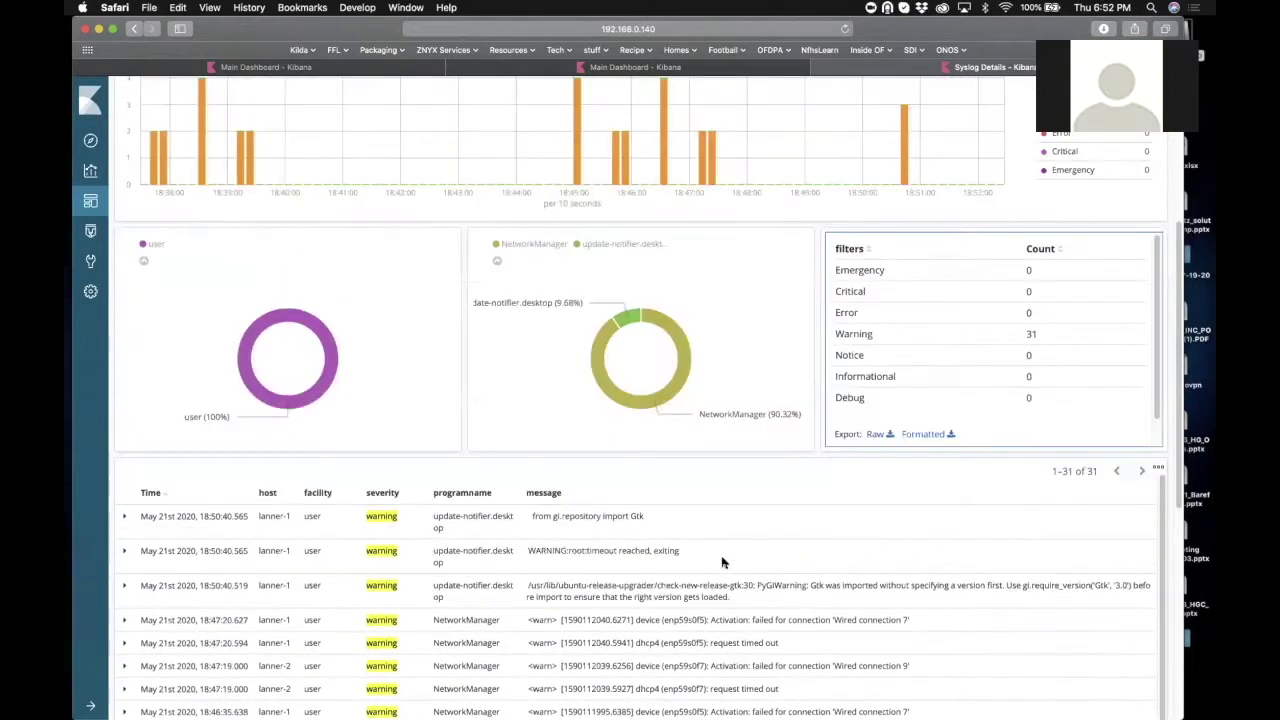
scroll(722, 563, "down", 3)
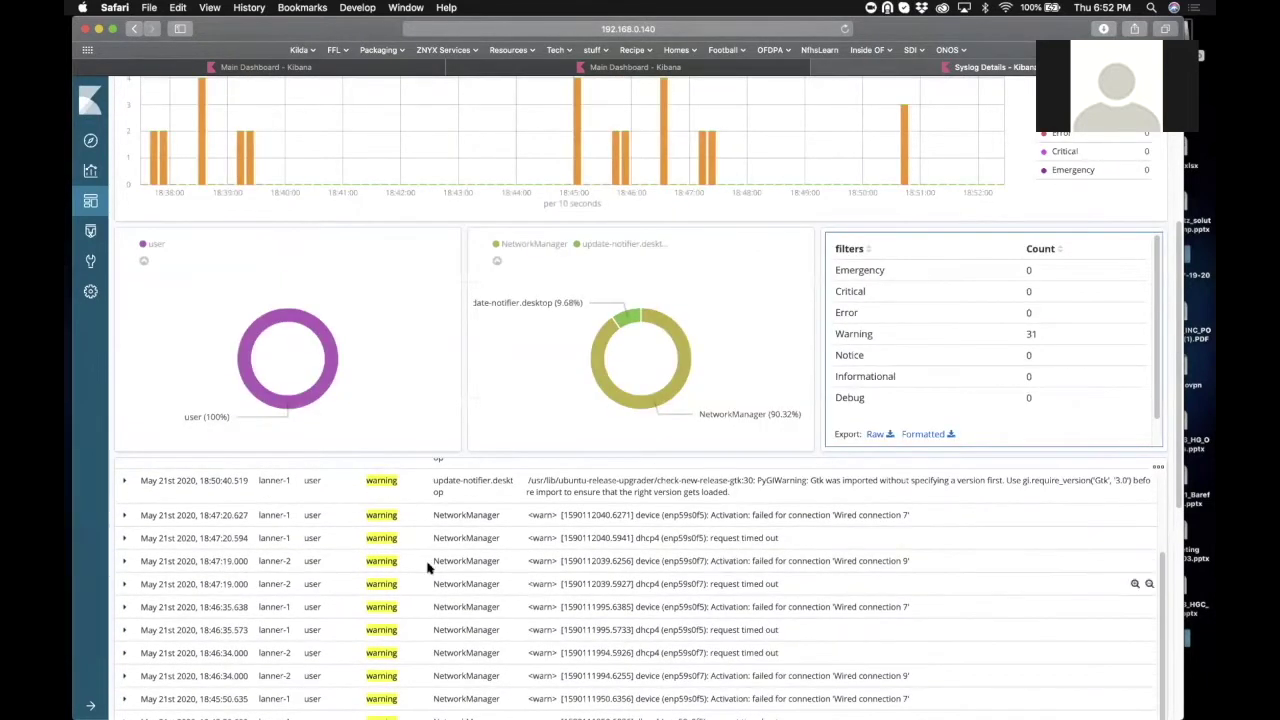
- Expand the 18:47:19 lanner-2 warning entry and review its fields
left_click(123, 561)
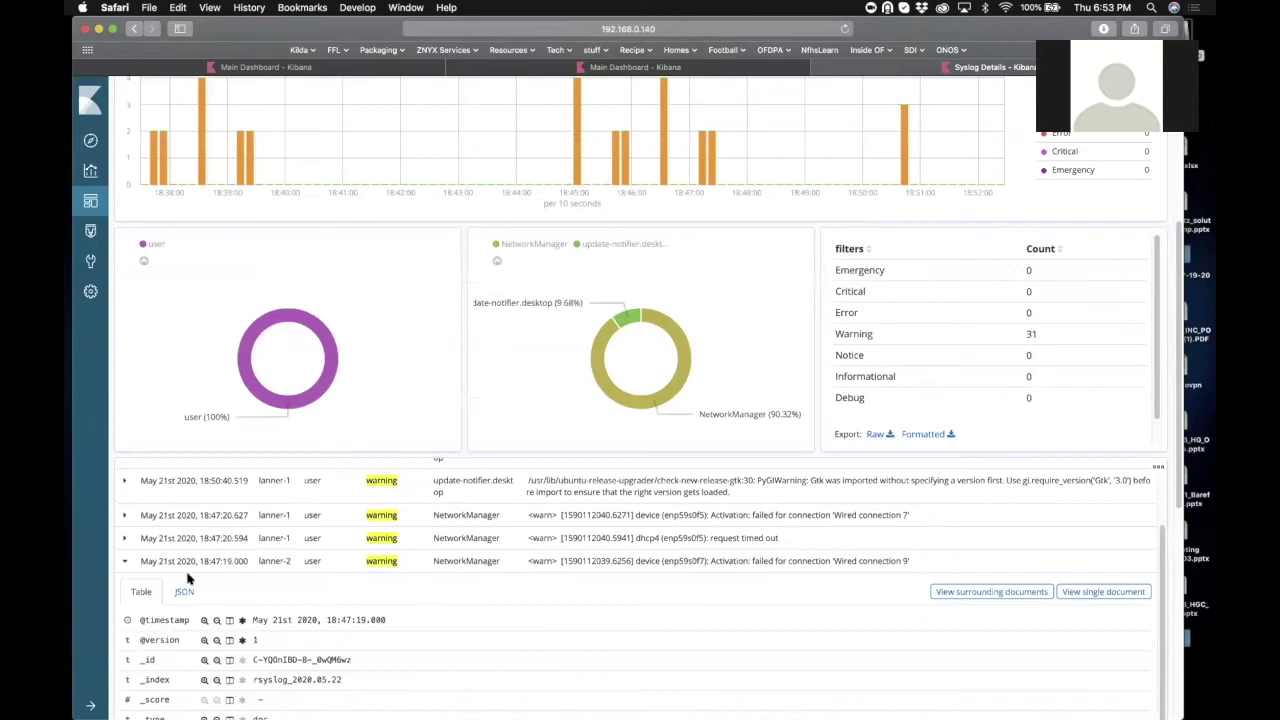
scroll(322, 603, "down", 4)
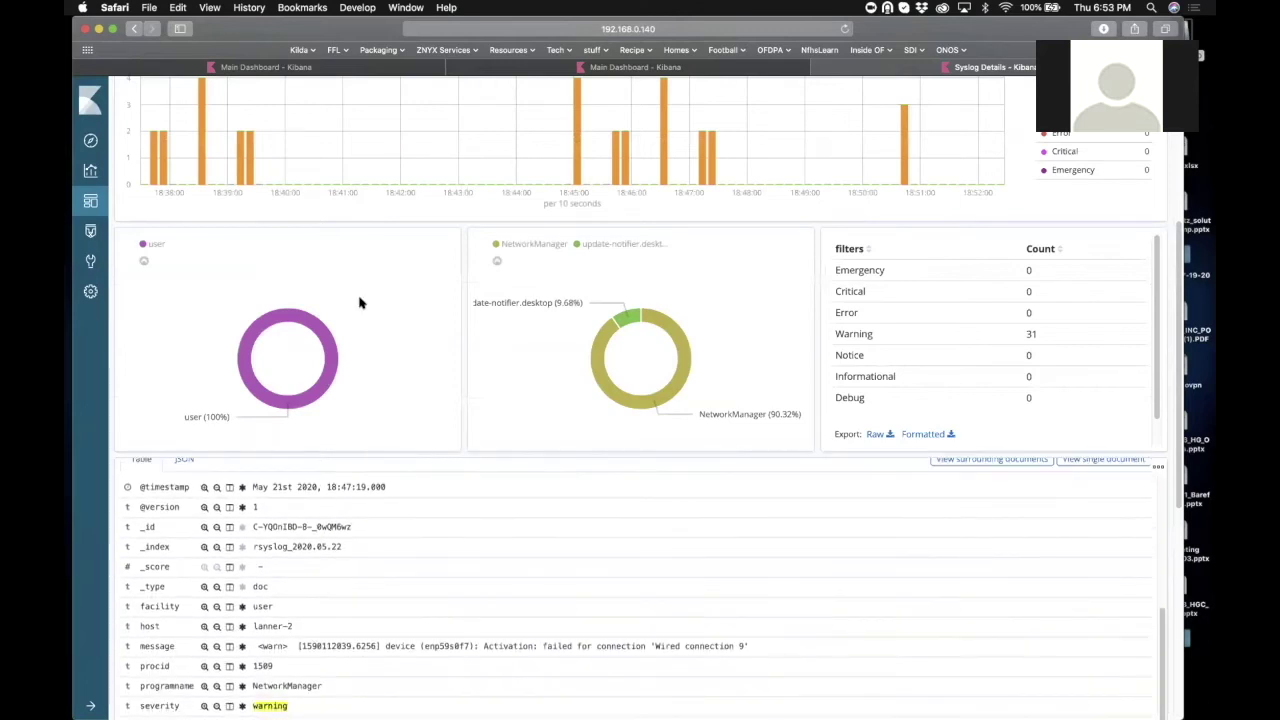
scroll(373, 583, "down", 1)
scroll(373, 583, "up", 2)
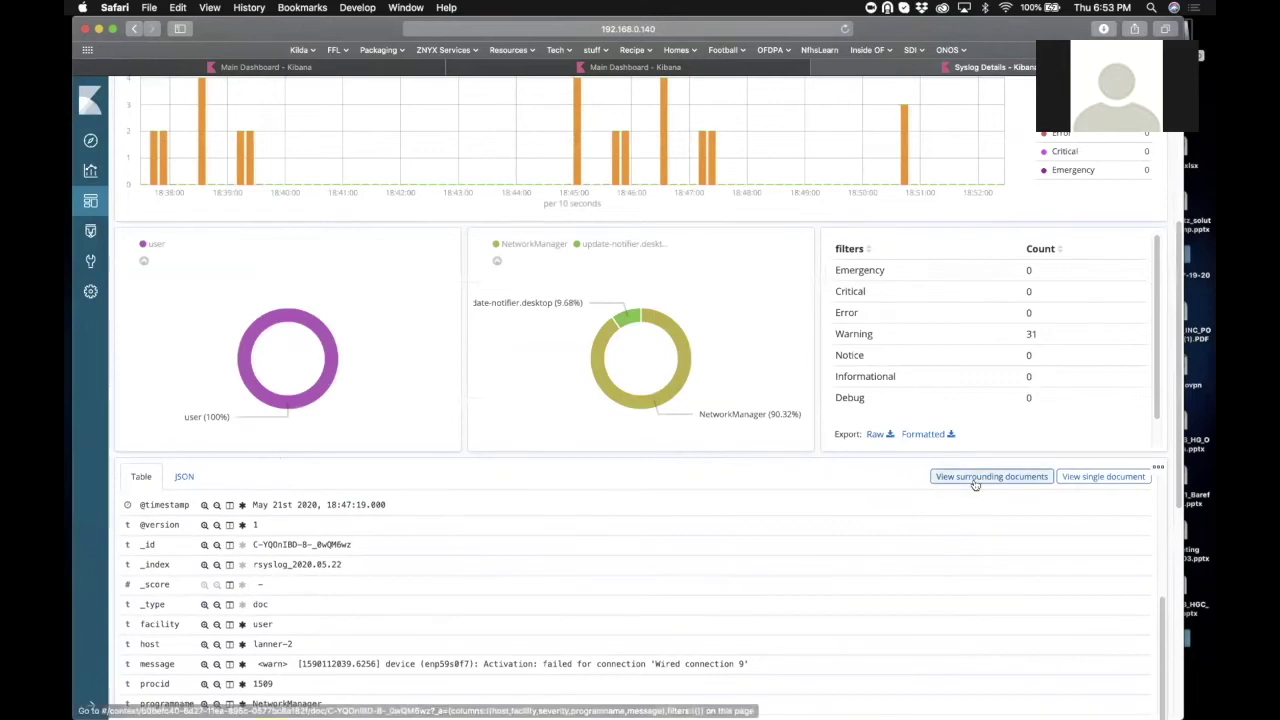
- View the entry's surrounding documents and load 5 more newer ones
left_click(976, 478)
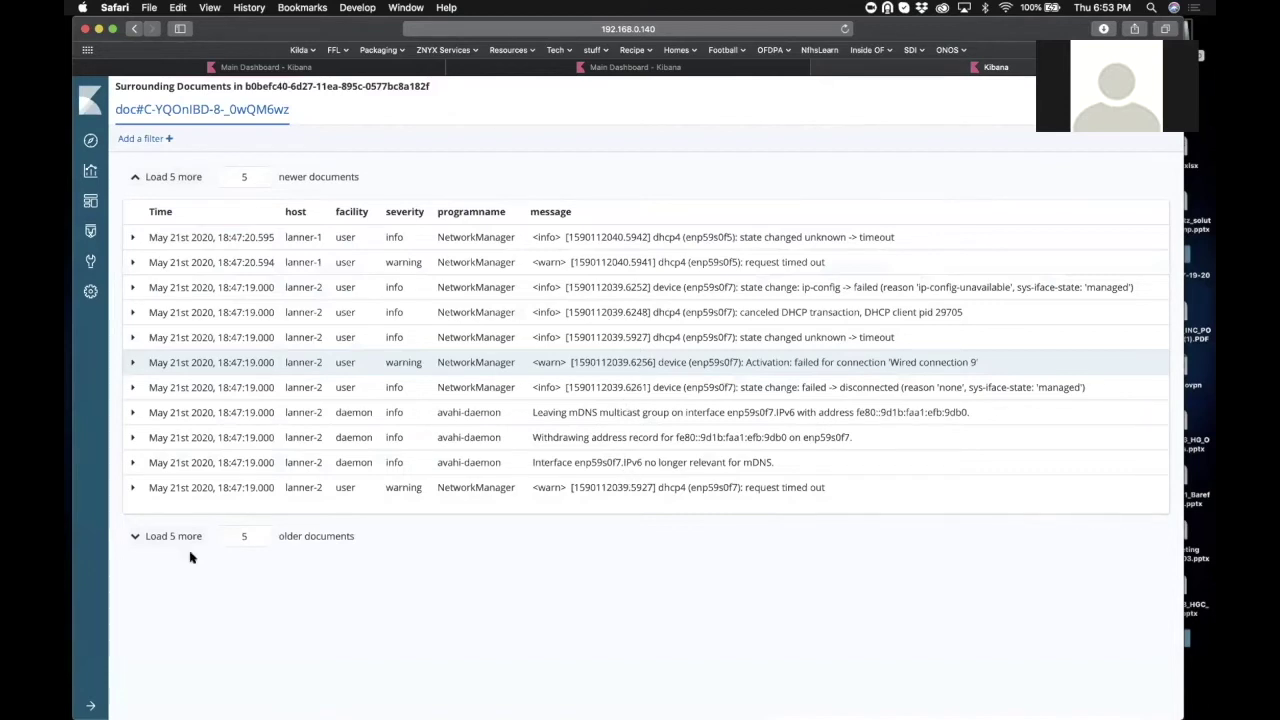
left_click(164, 177)
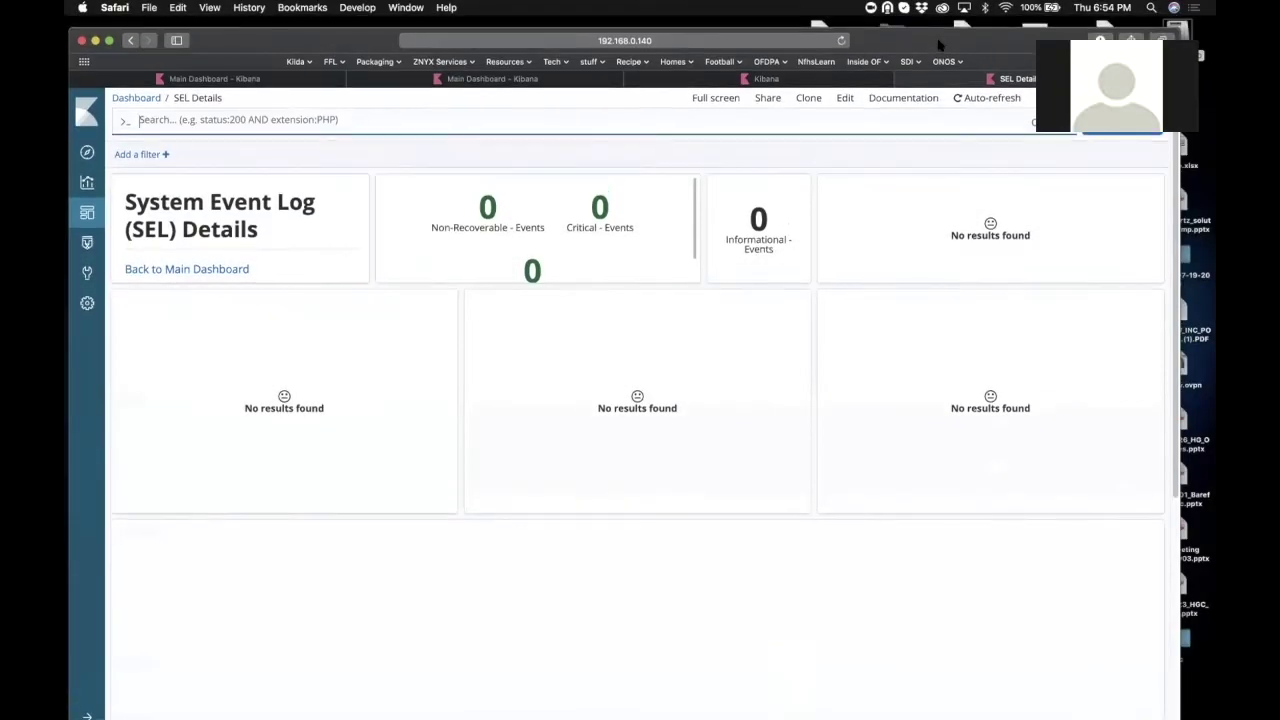
left_click_drag(938, 44, 996, 117)
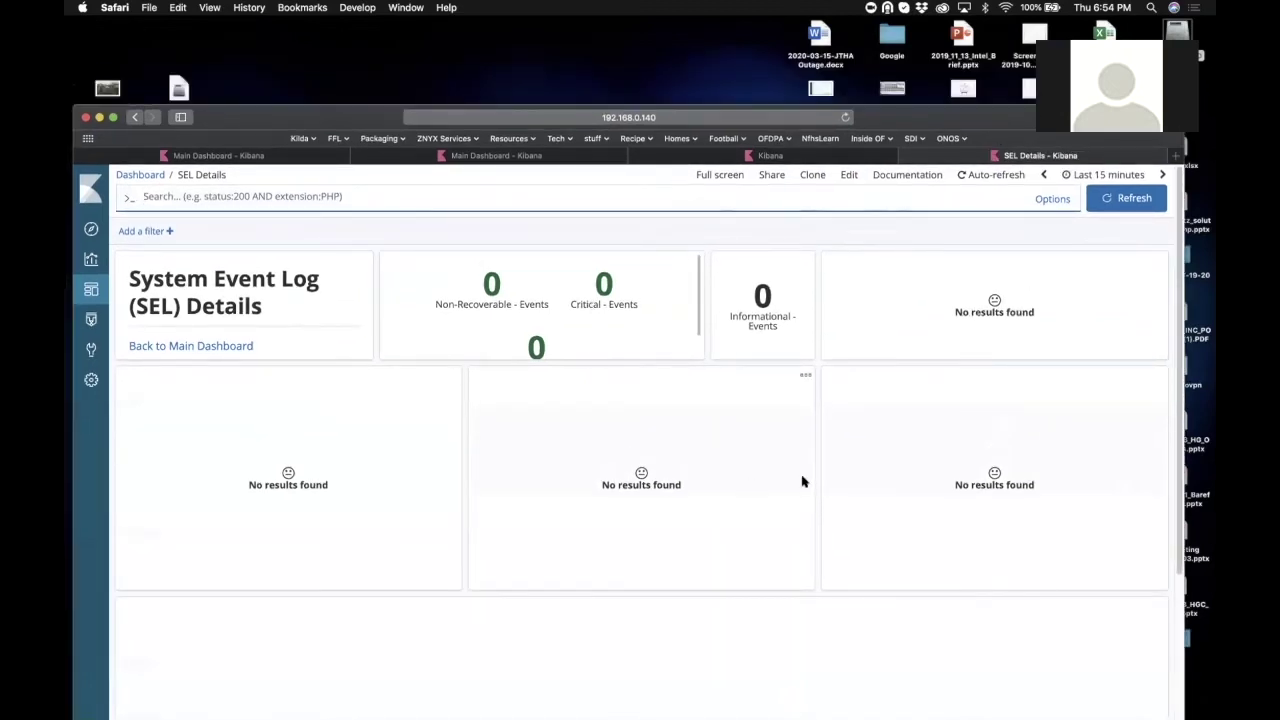
- Set the SEL Details time range to this year and note lanner-1's 16 critical events
left_click(1063, 177)
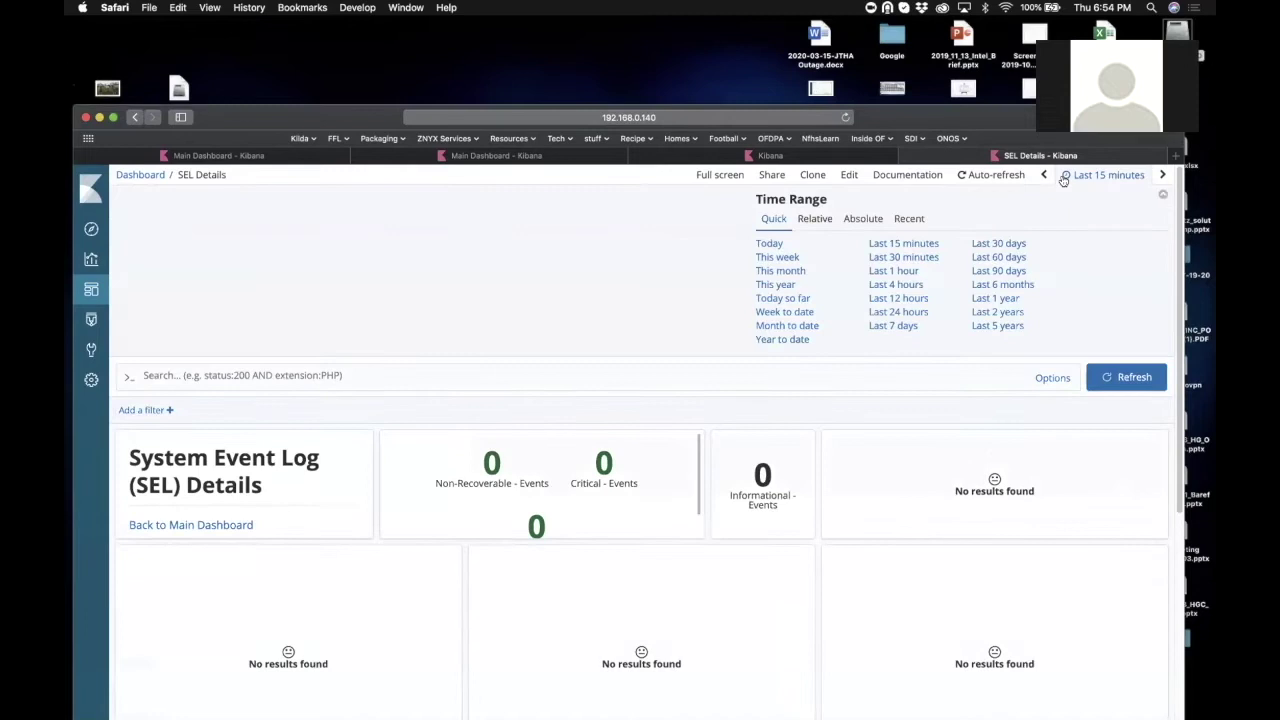
left_click(776, 285)
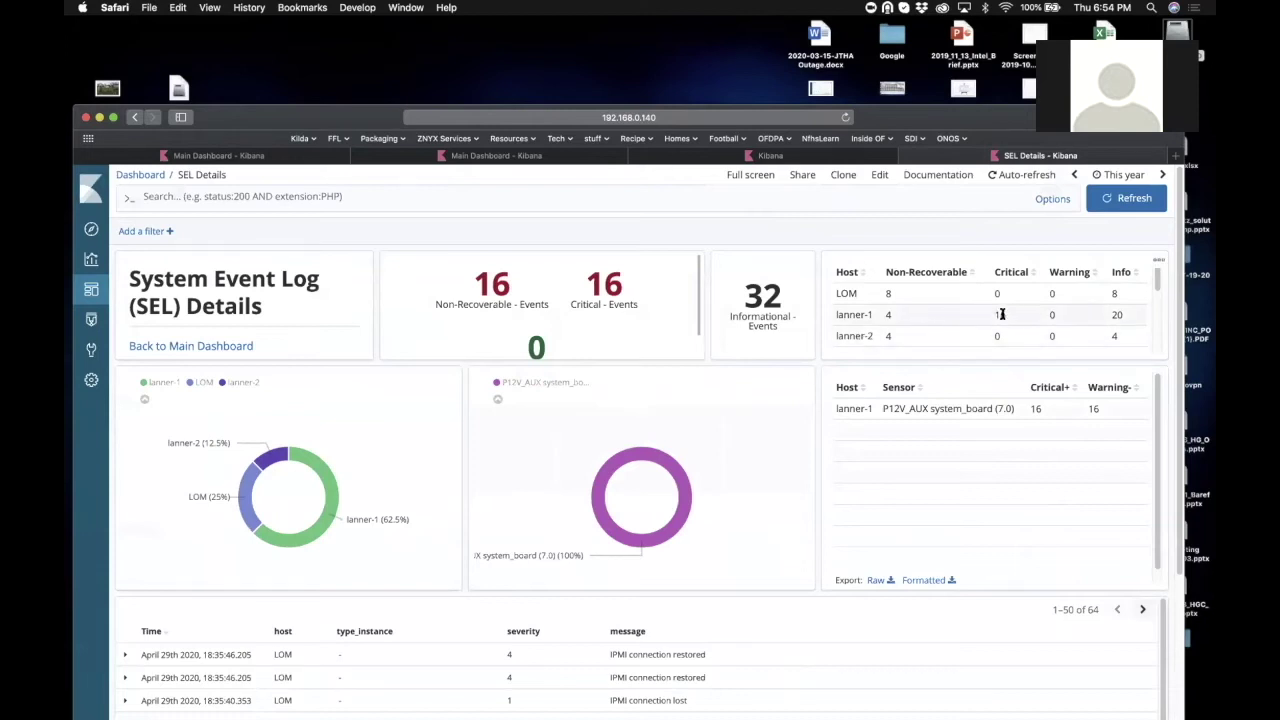
left_click_drag(995, 314, 1007, 318)
scroll(836, 233, "down", 2)
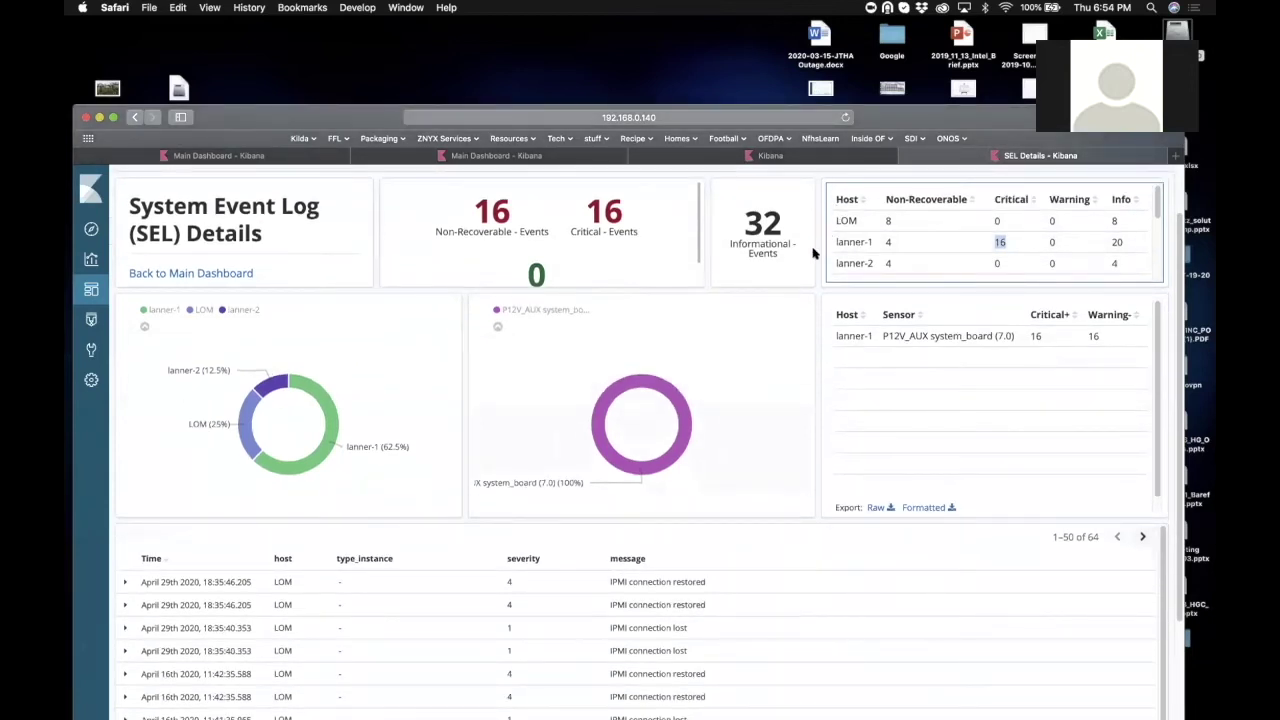
scroll(813, 253, "down", 3)
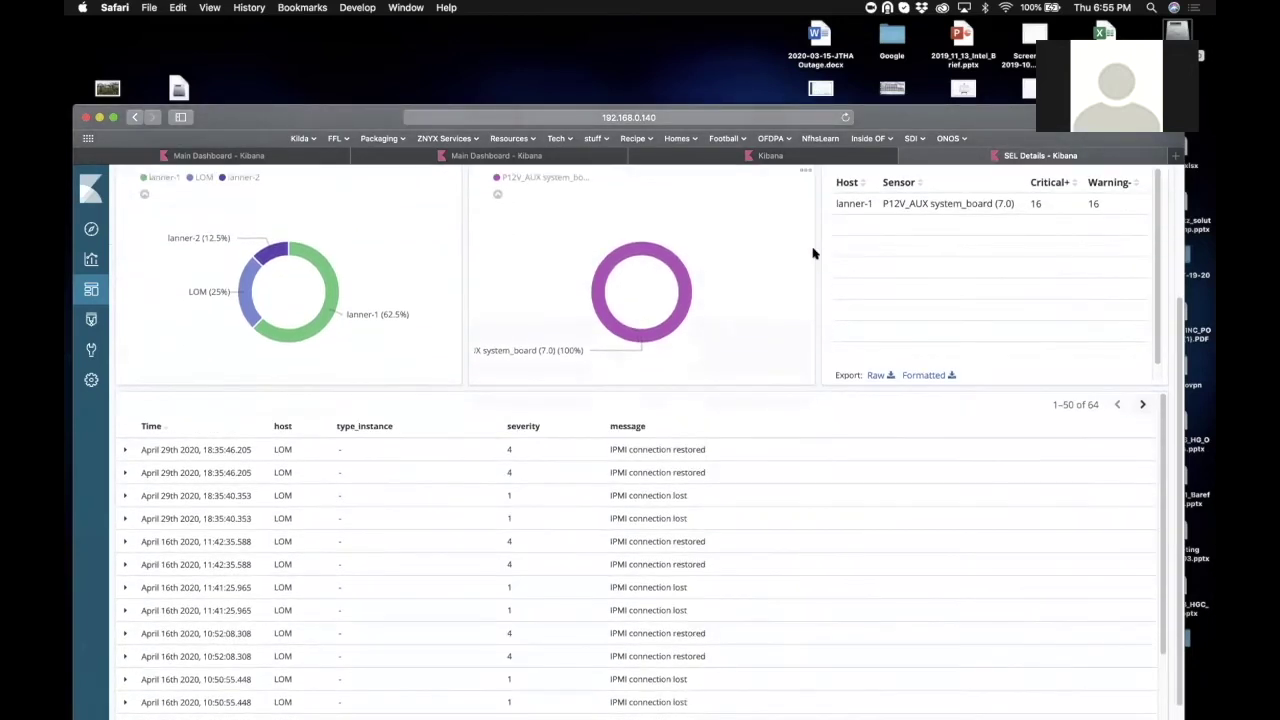
scroll(813, 253, "up", 5)
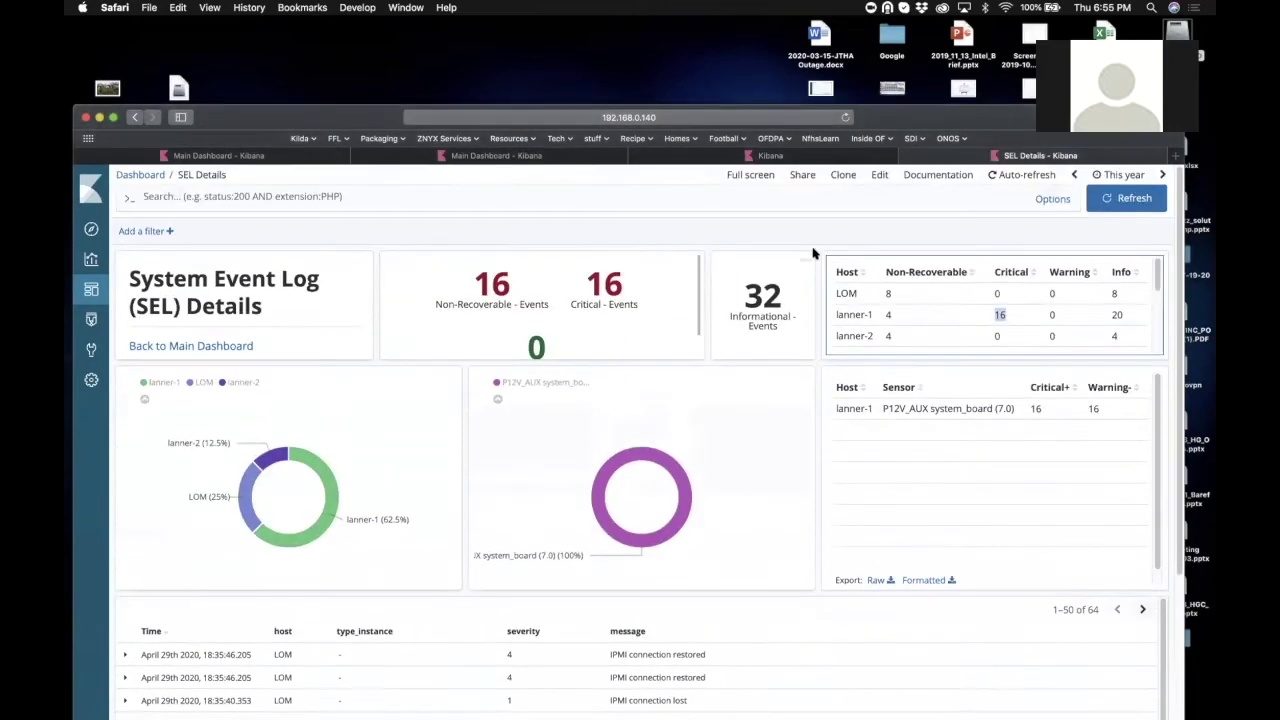
- Filter for host lanner-1 and point out the P12V_AUX sensor in the results
left_click(873, 315)
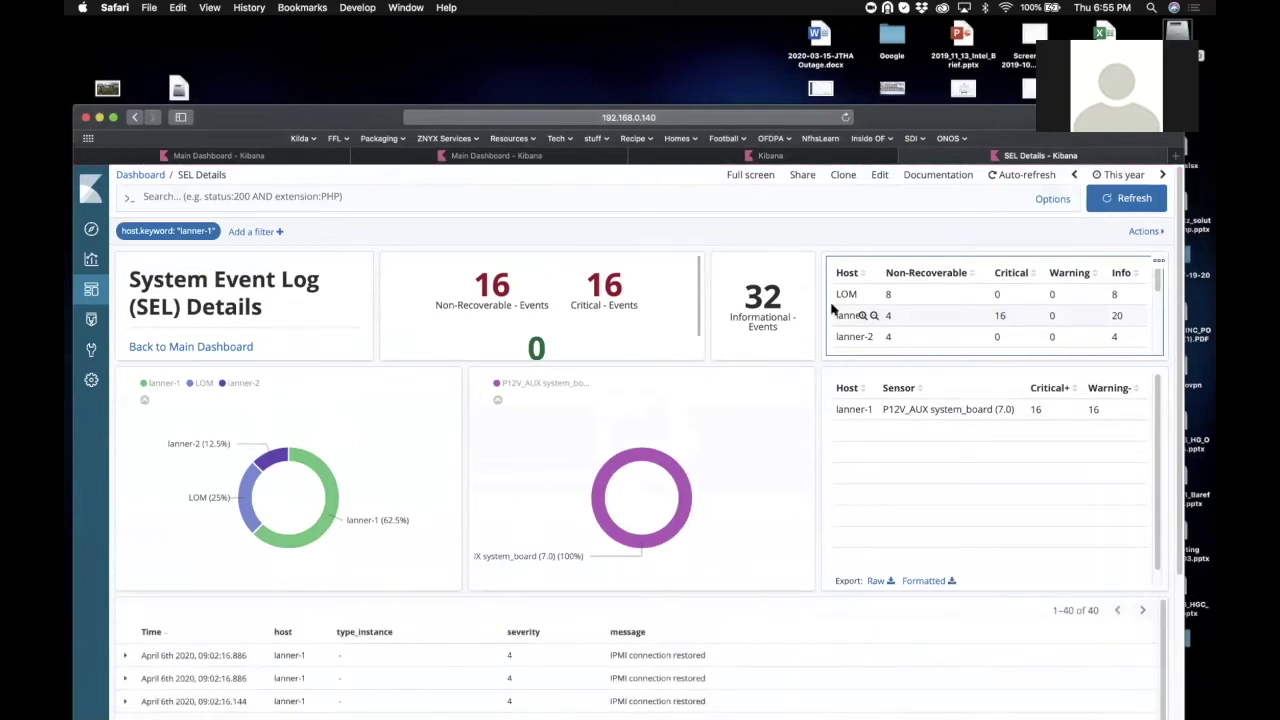
scroll(830, 328, "down", 1)
scroll(817, 423, "down", 1)
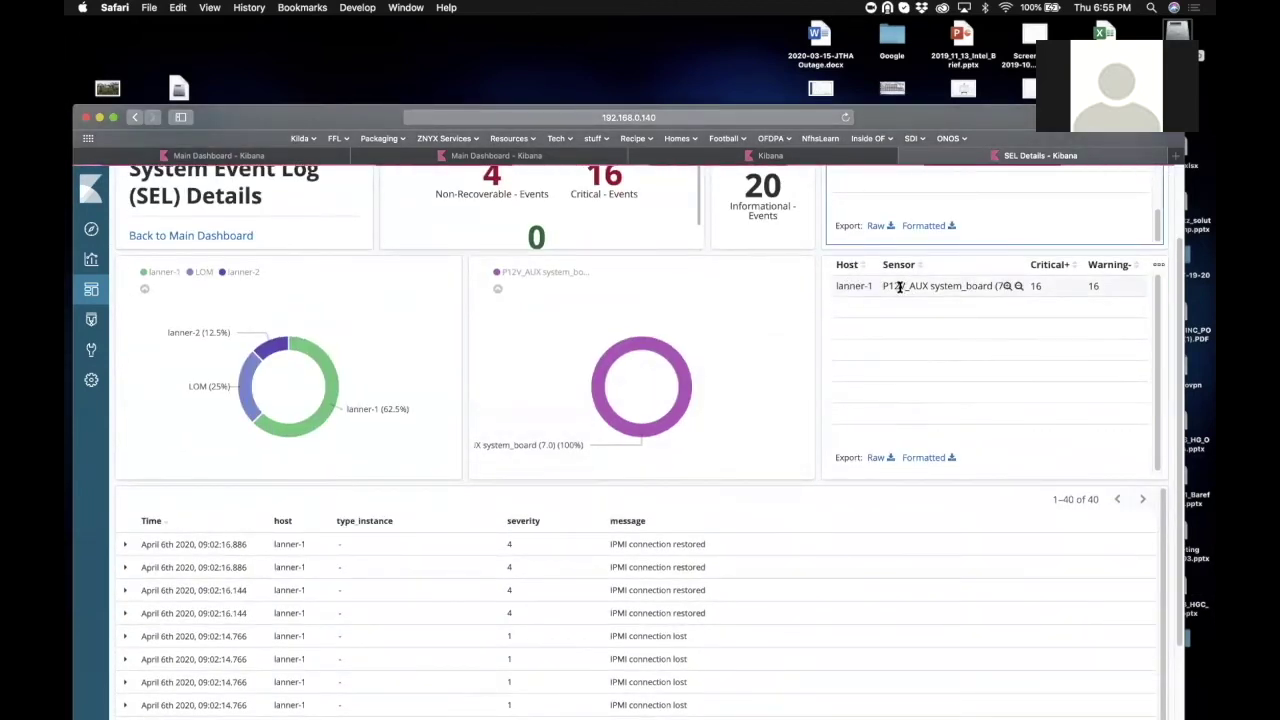
left_click_drag(898, 286, 931, 287)
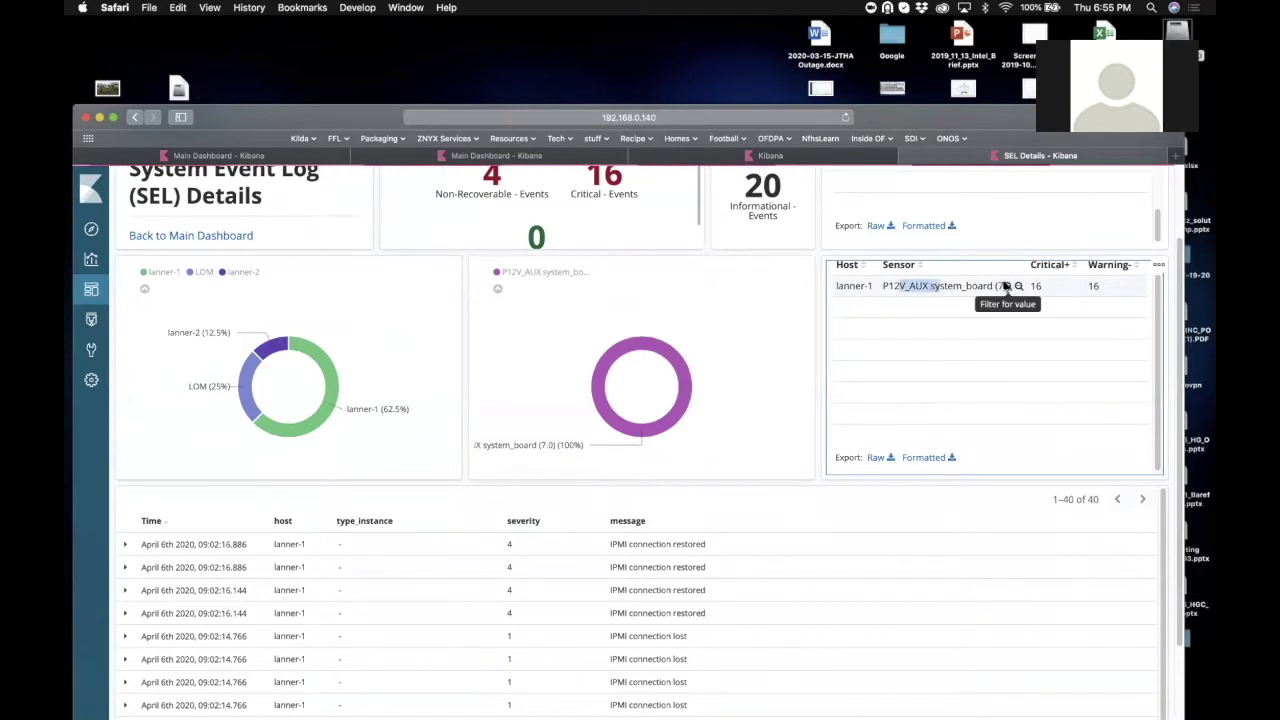
- Filter lanner-1's events to the P12V_AUX system_board sensor and review the 32 going-high entries
left_click(1006, 286)
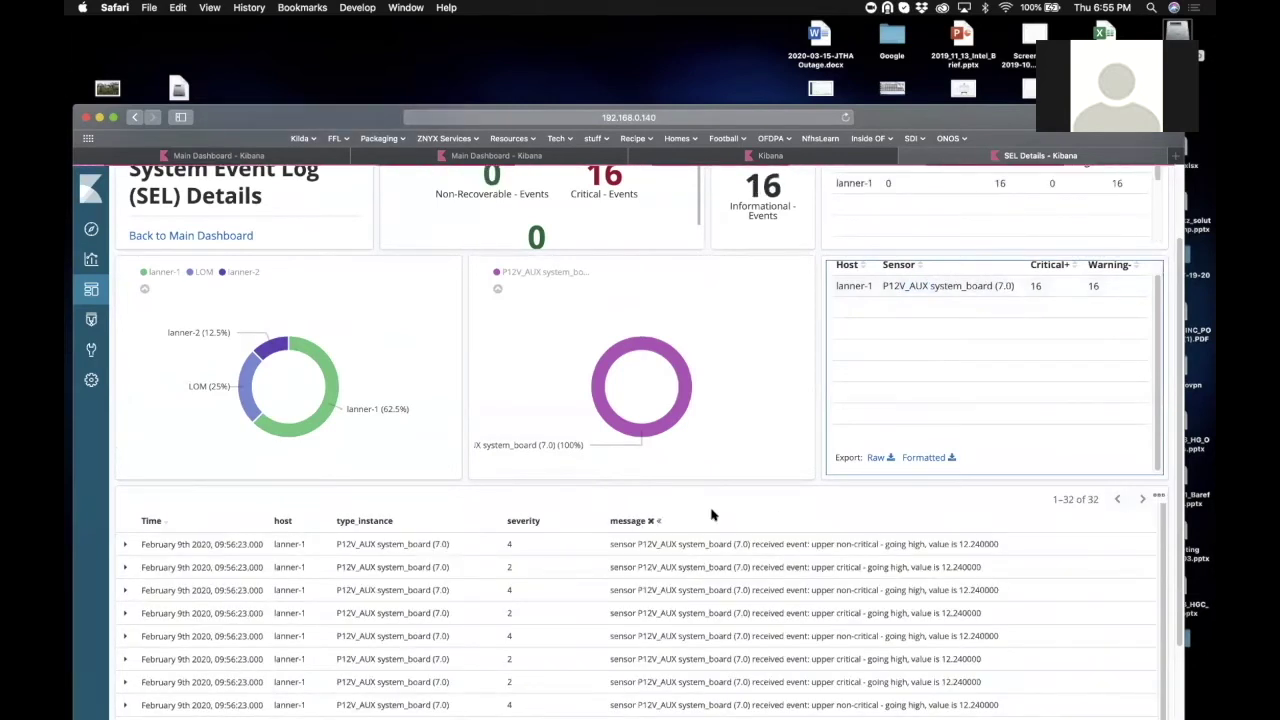
scroll(712, 514, "down", 1)
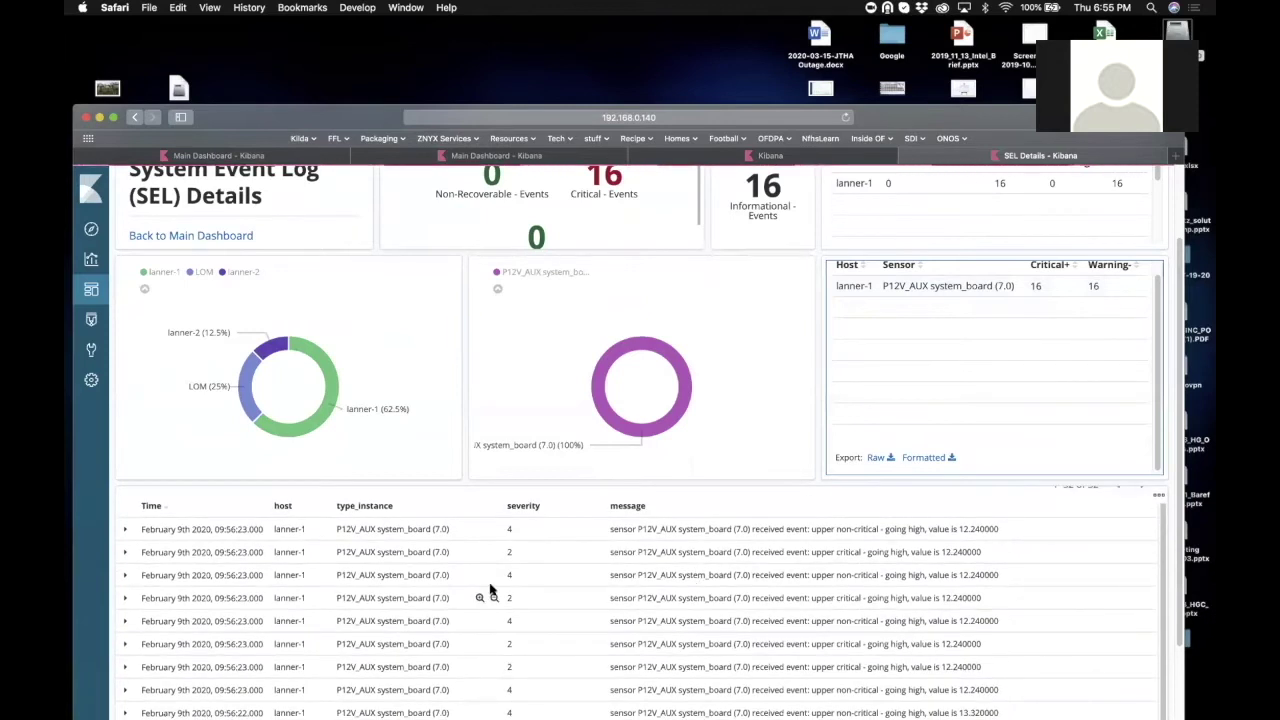
scroll(425, 572, "down", 1)
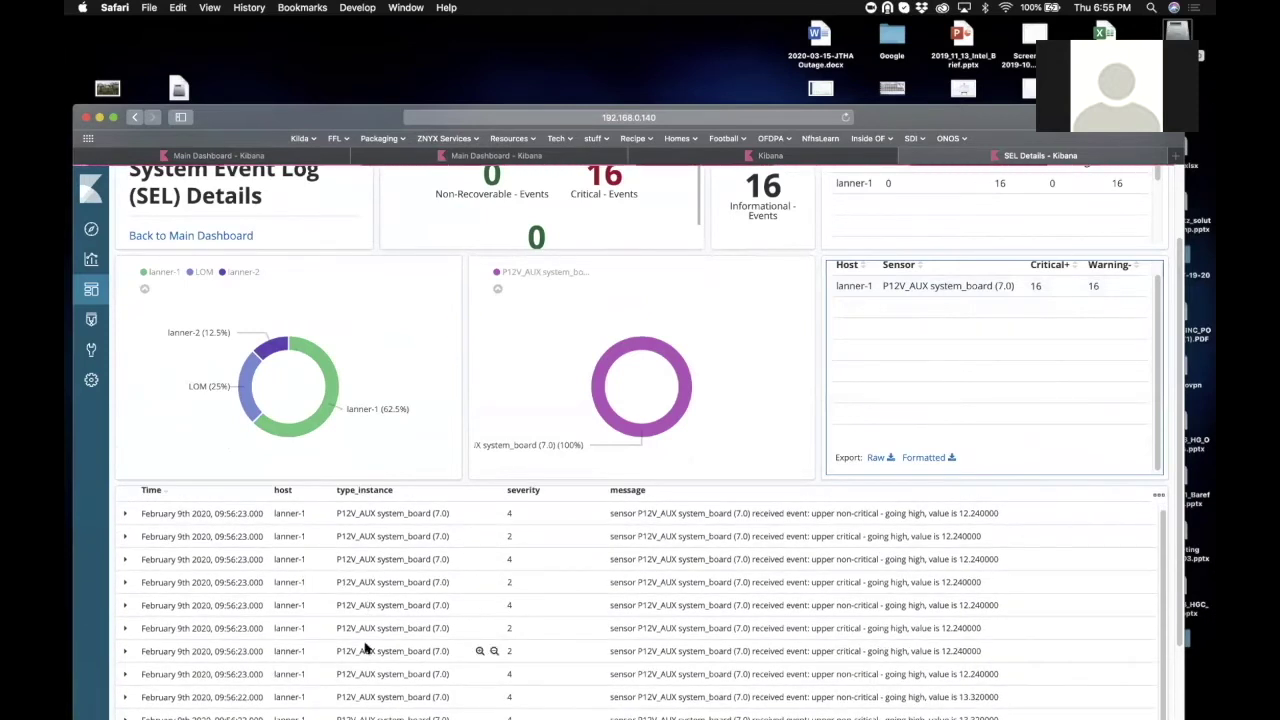
scroll(366, 648, "down", 1)
scroll(366, 648, "down", 1)
scroll(366, 648, "down", 2)
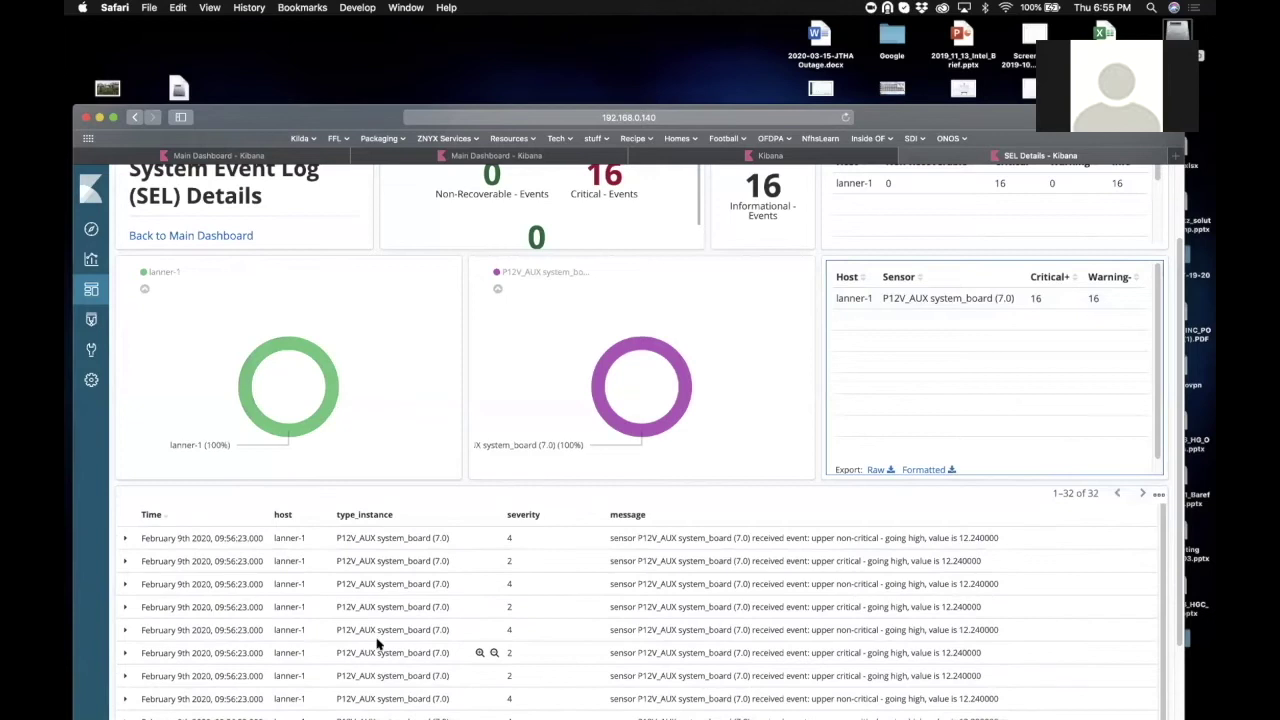
scroll(610, 530, "down", 5)
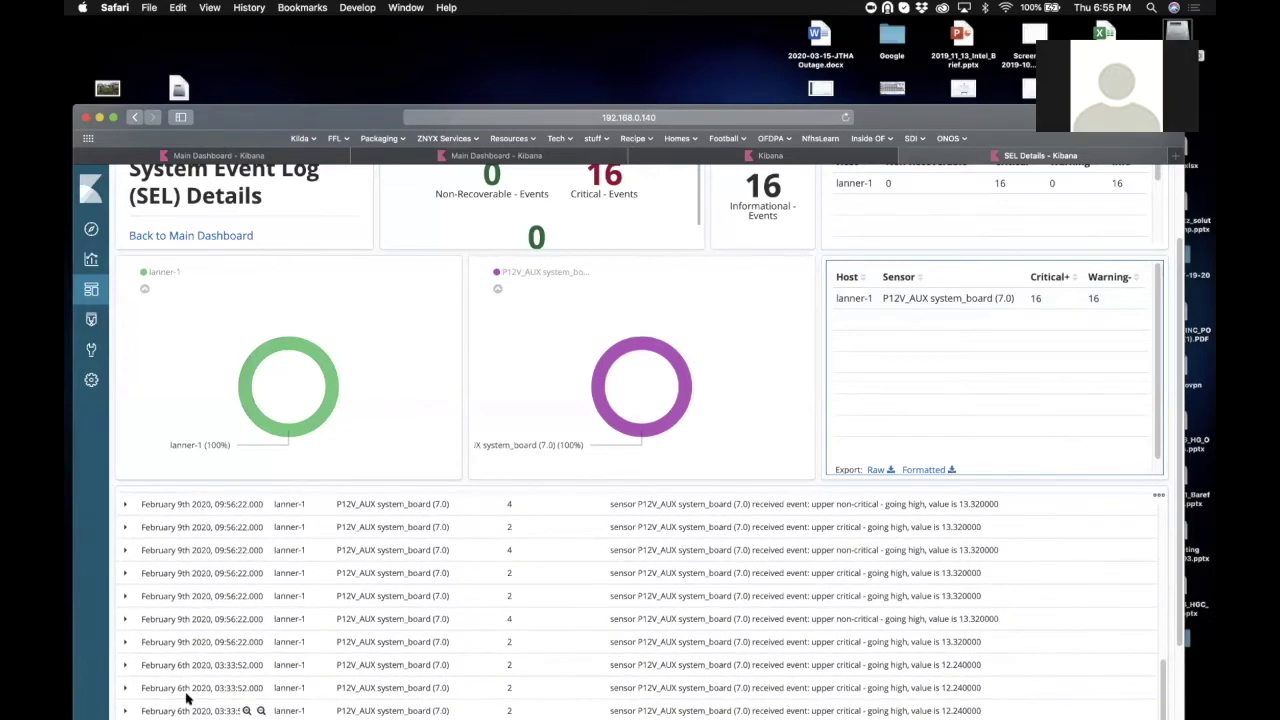
scroll(220, 634, "down", 3)
scroll(200, 600, "down", 1)
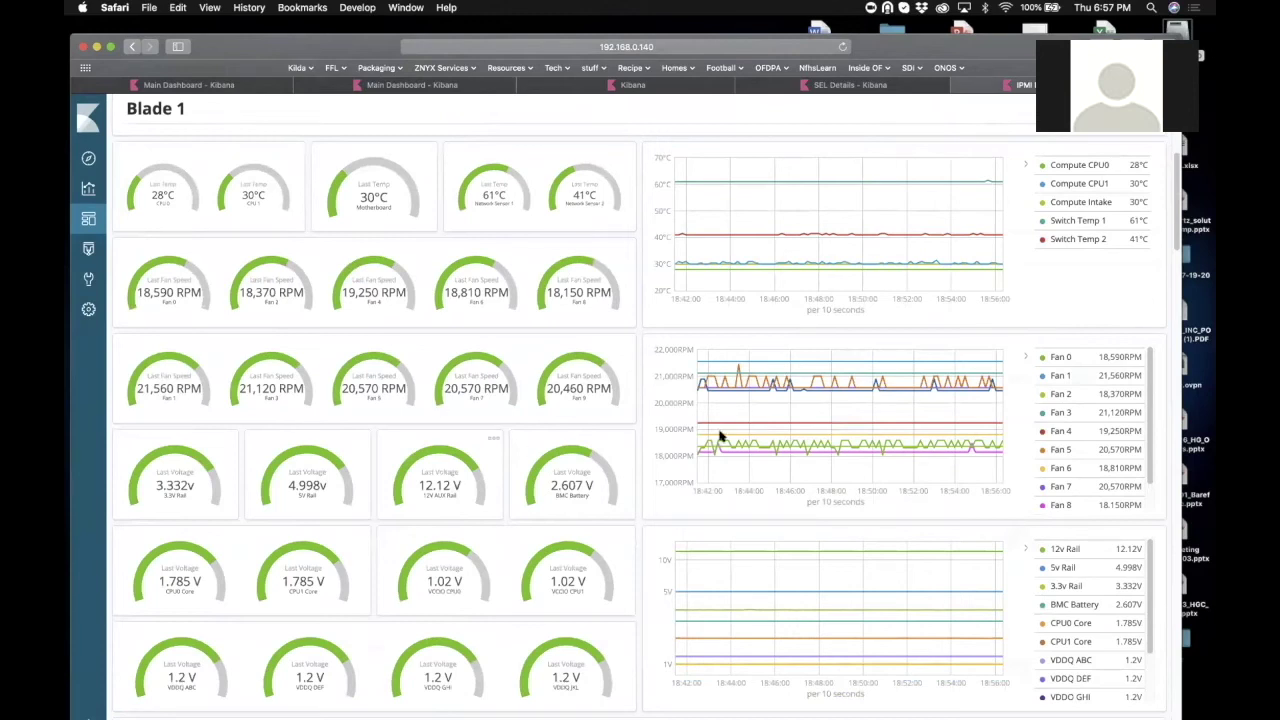
- Review the Blade 1 gauges (19,745RPM fan, 29.333°C) and their voltage and temperature history charts
mouse_move(797, 392)
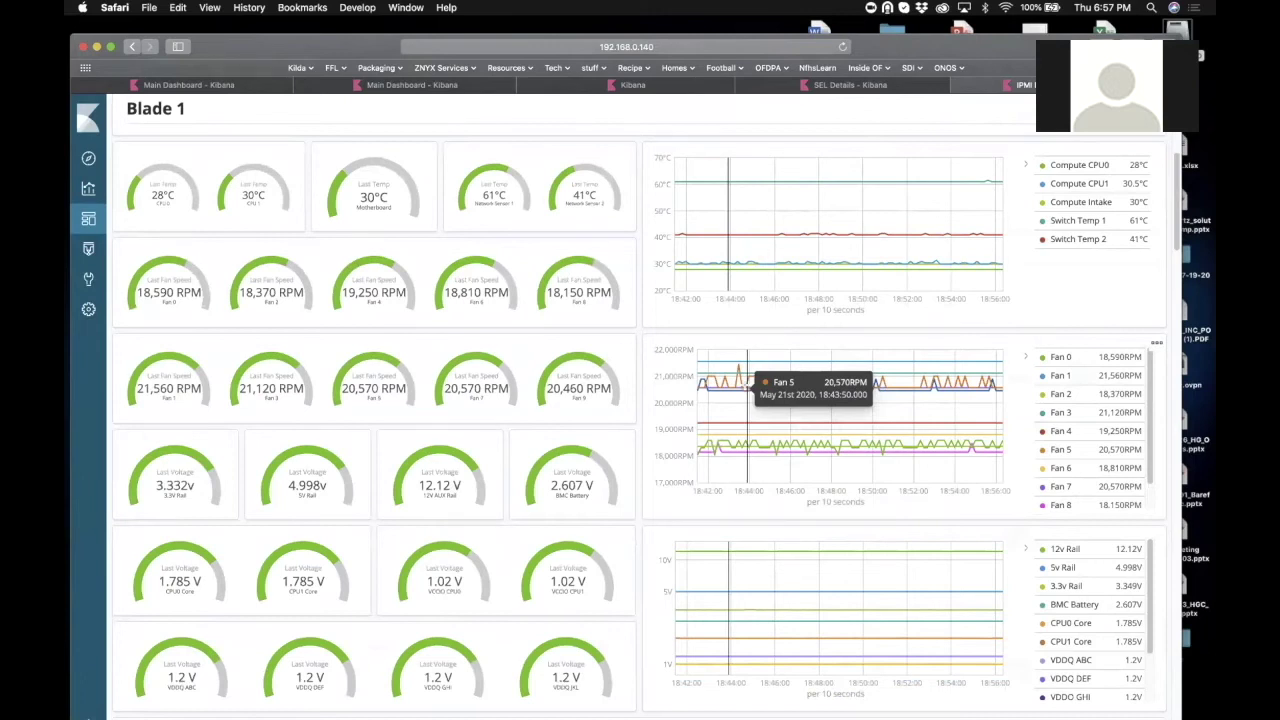
scroll(623, 311, "down", 5)
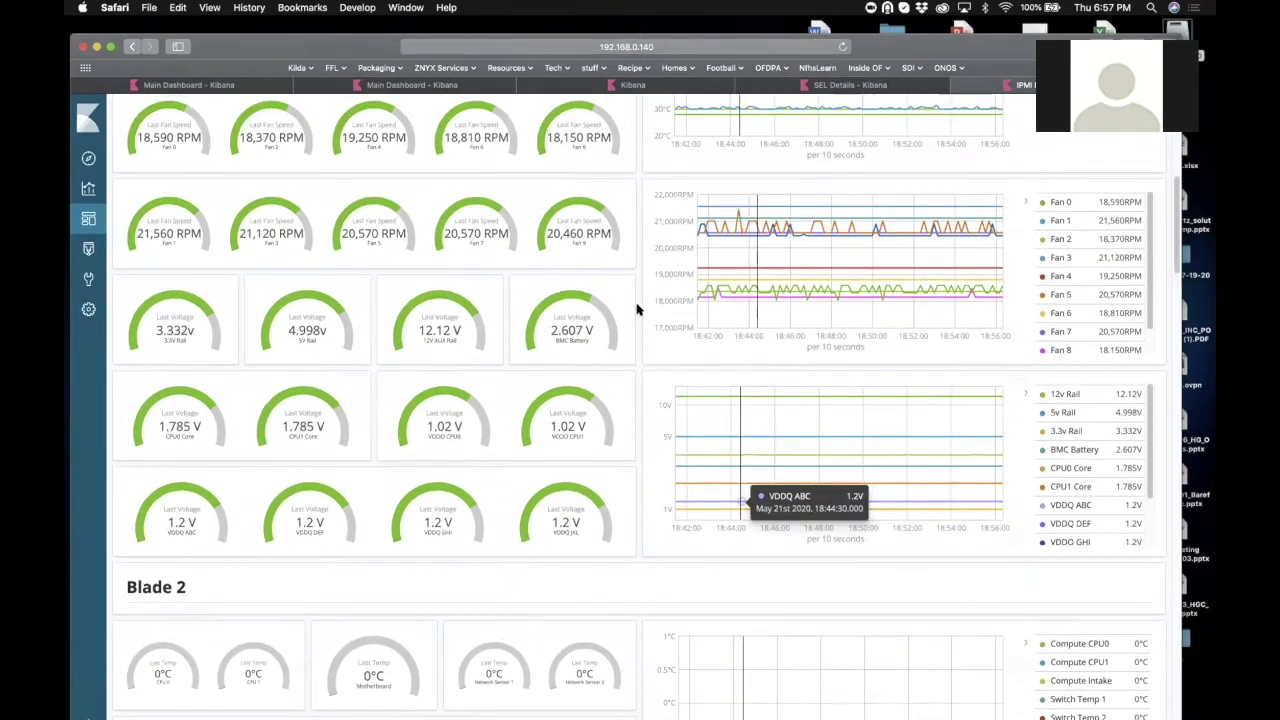
scroll(630, 310, "up", 6)
scroll(636, 309, "up", 2)
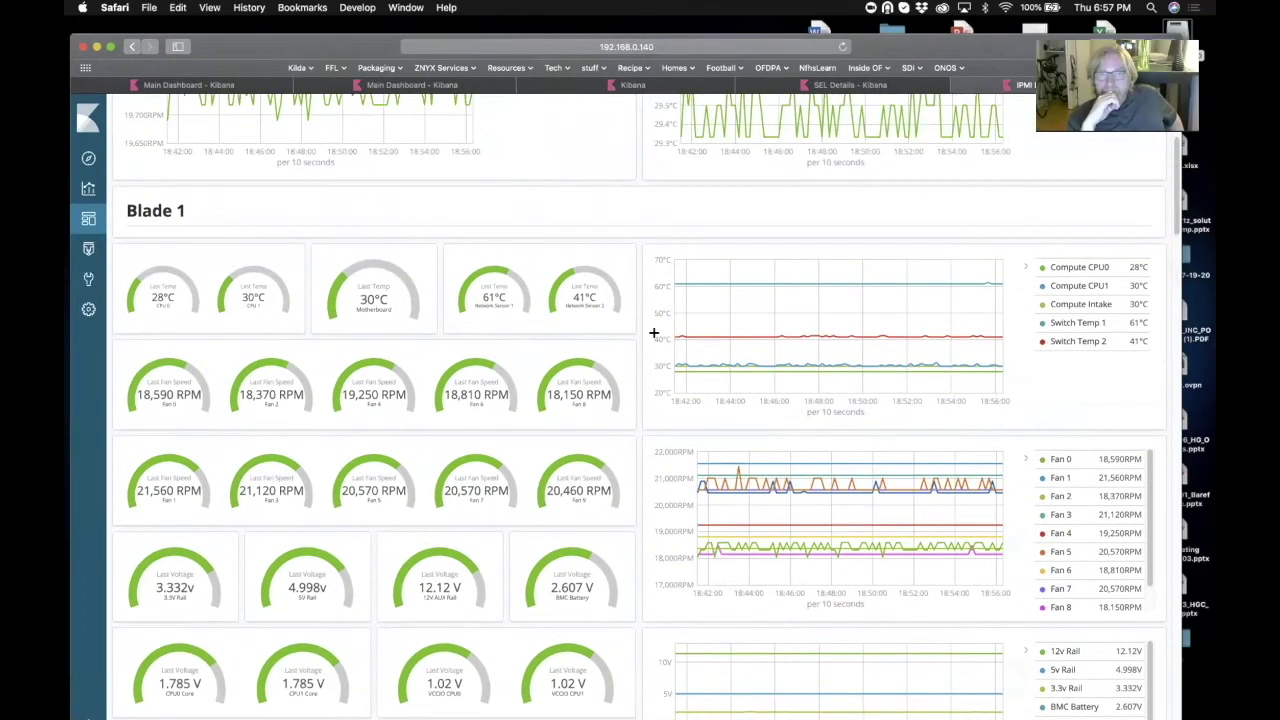
scroll(636, 398, "down", 1)
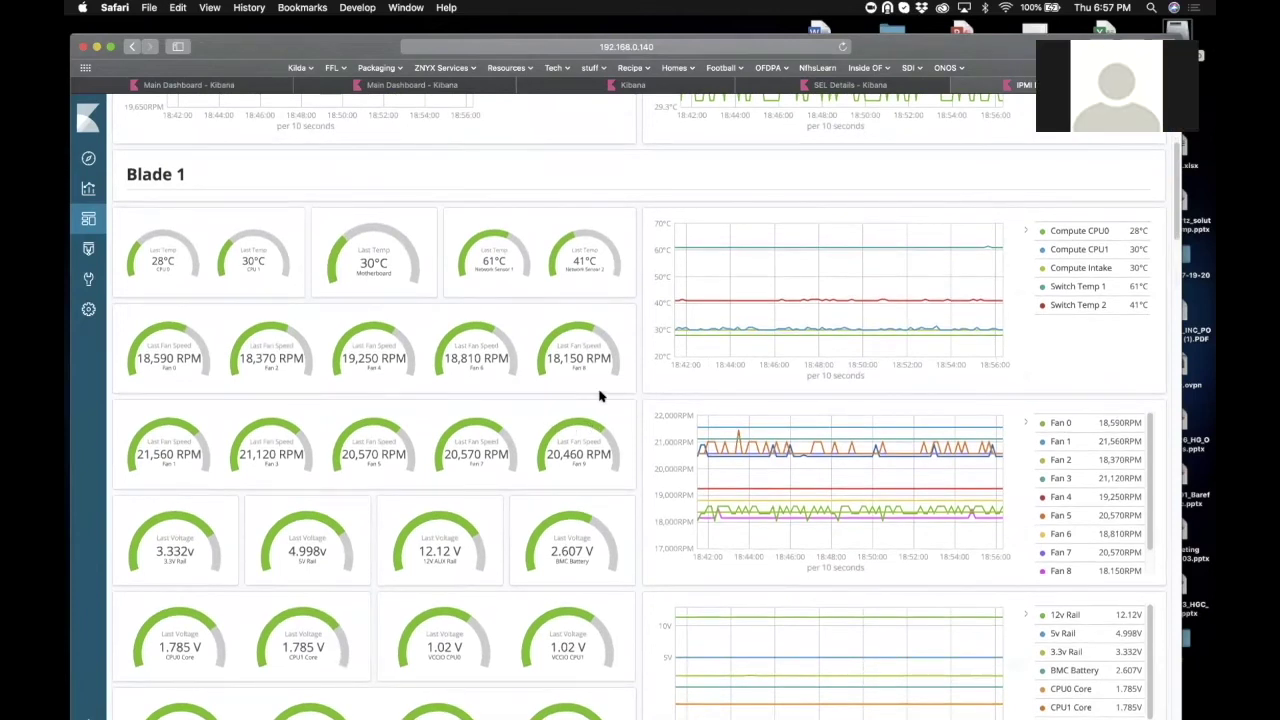
scroll(668, 400, "down", 1)
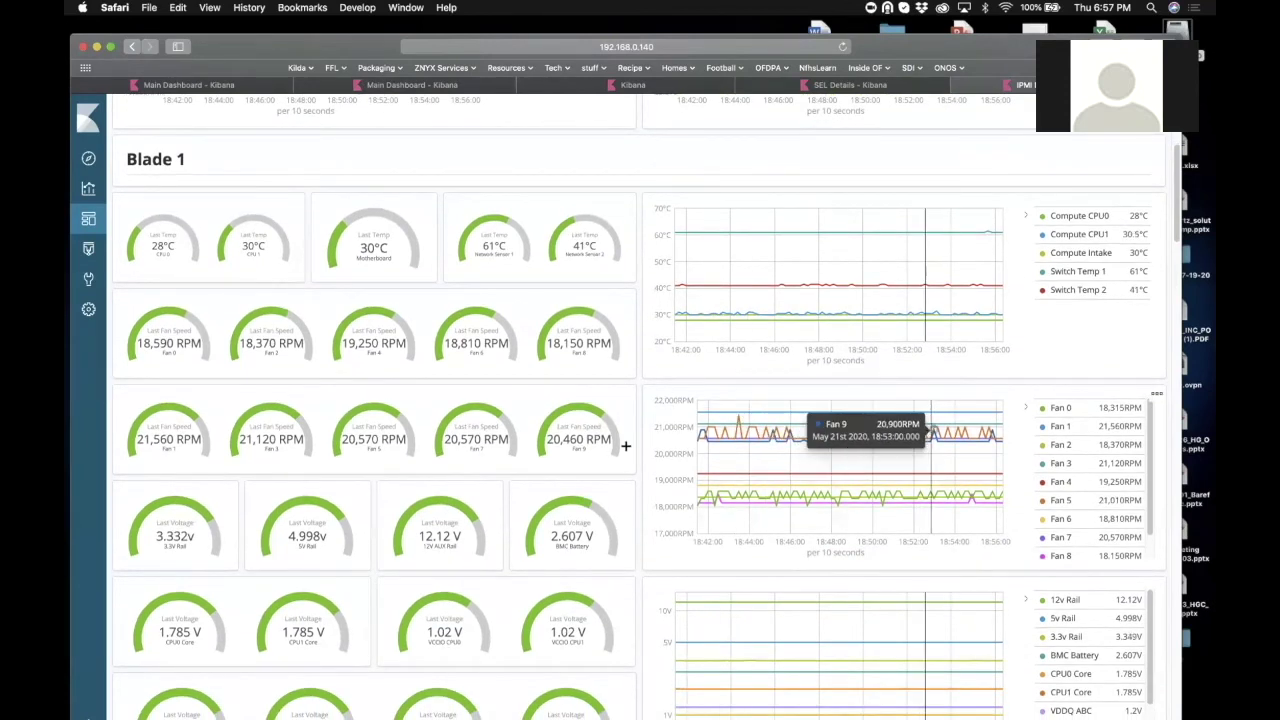
scroll(625, 449, "down", 5)
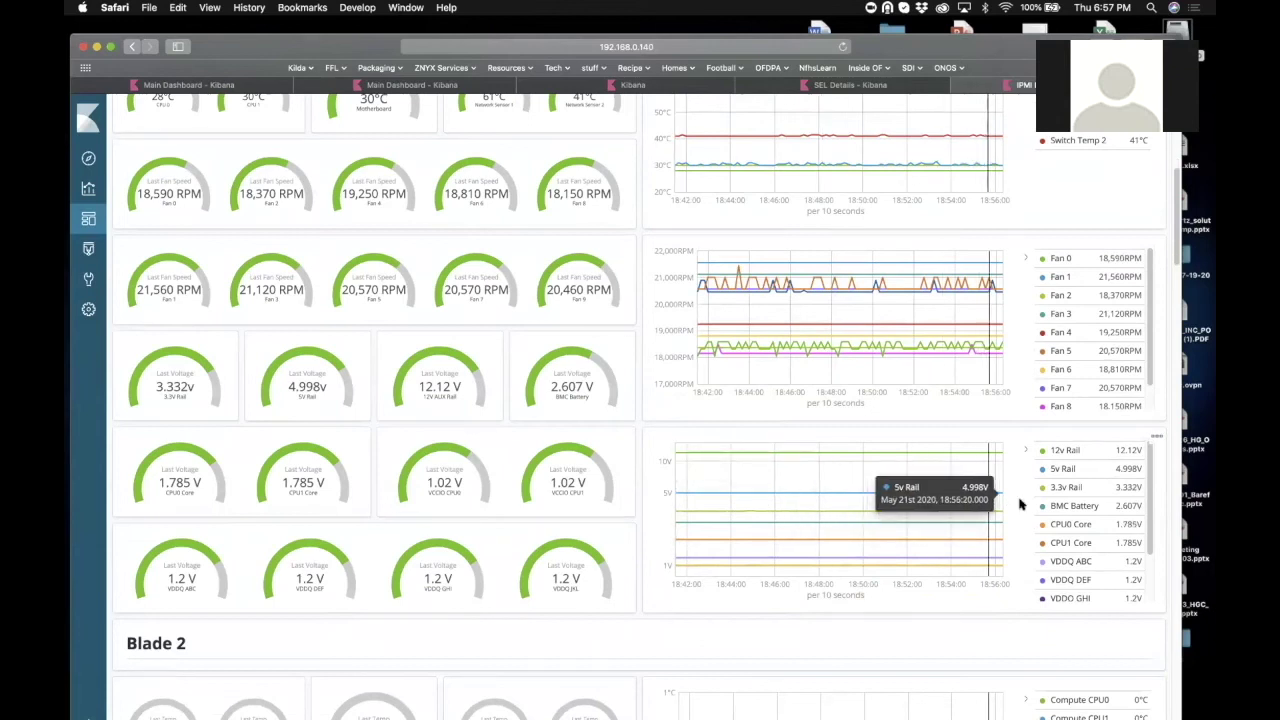
scroll(830, 485, "up", 3)
scroll(985, 512, "down", 3)
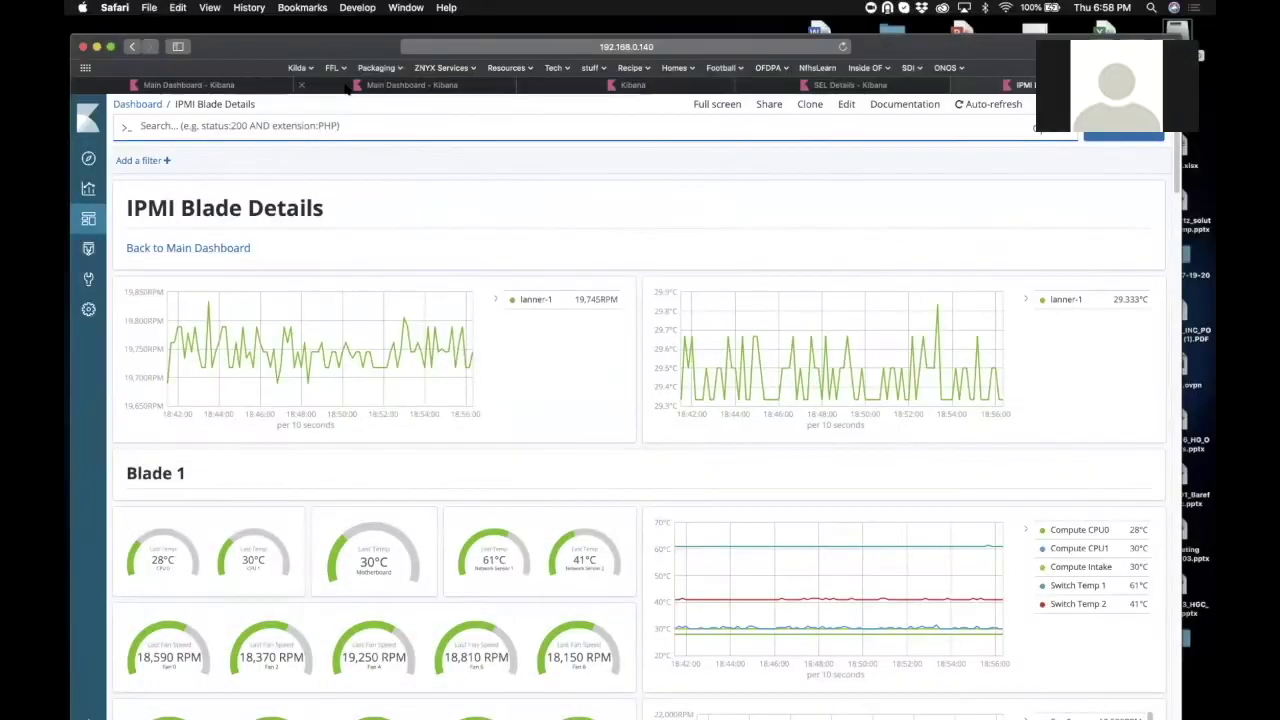
- From the main dashboard, open IPMI PSU Details and scroll through the fan and temperature panels for PSU 1–5
left_click(347, 87)
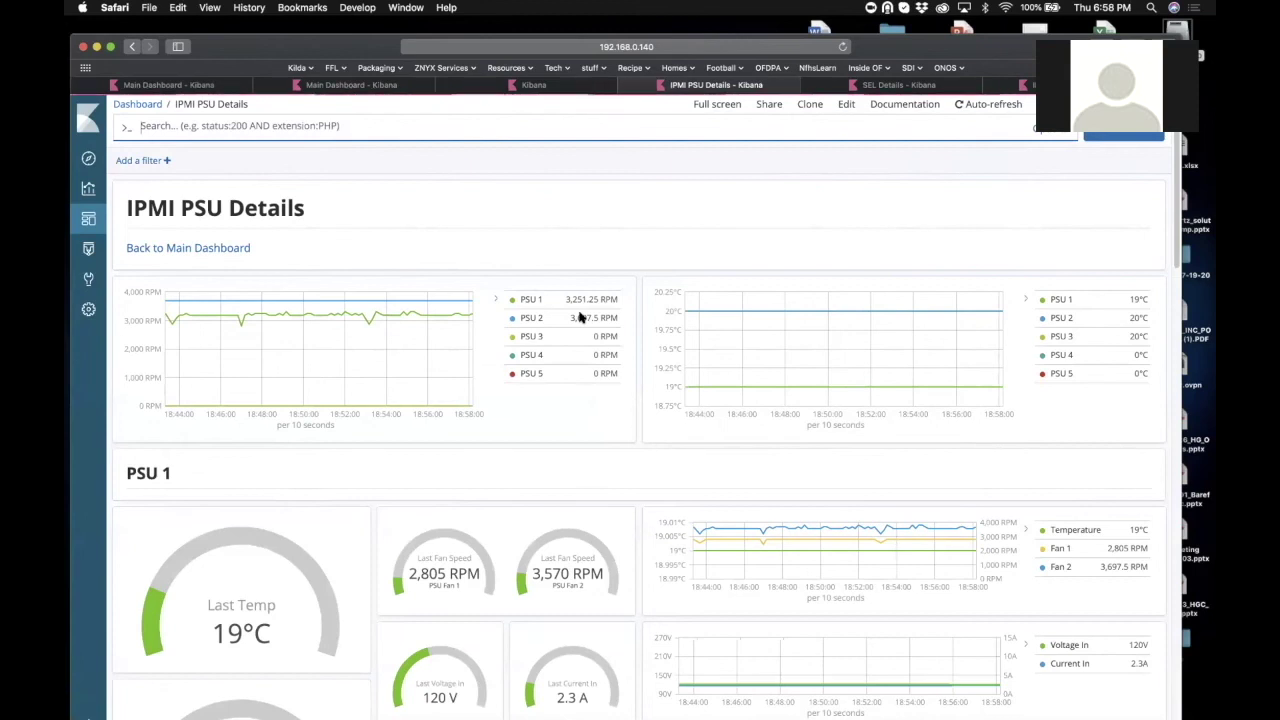
scroll(580, 317, "down", 3)
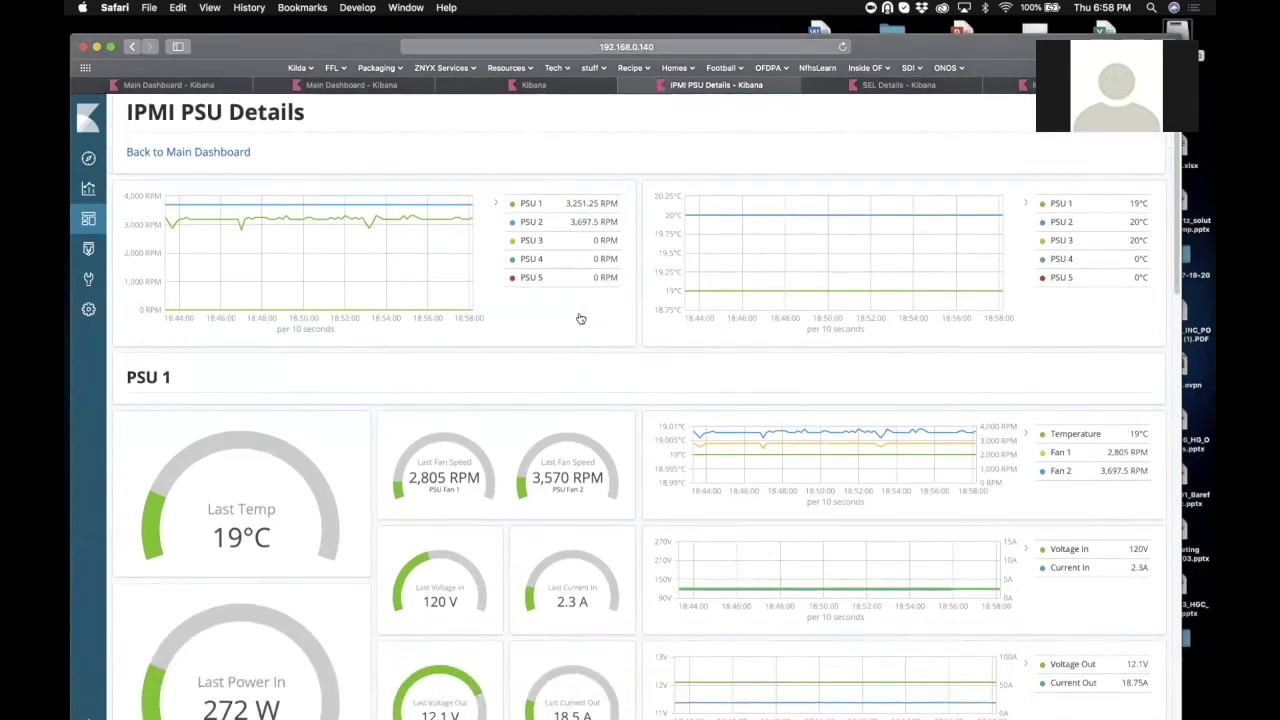
scroll(658, 312, "down", 2)
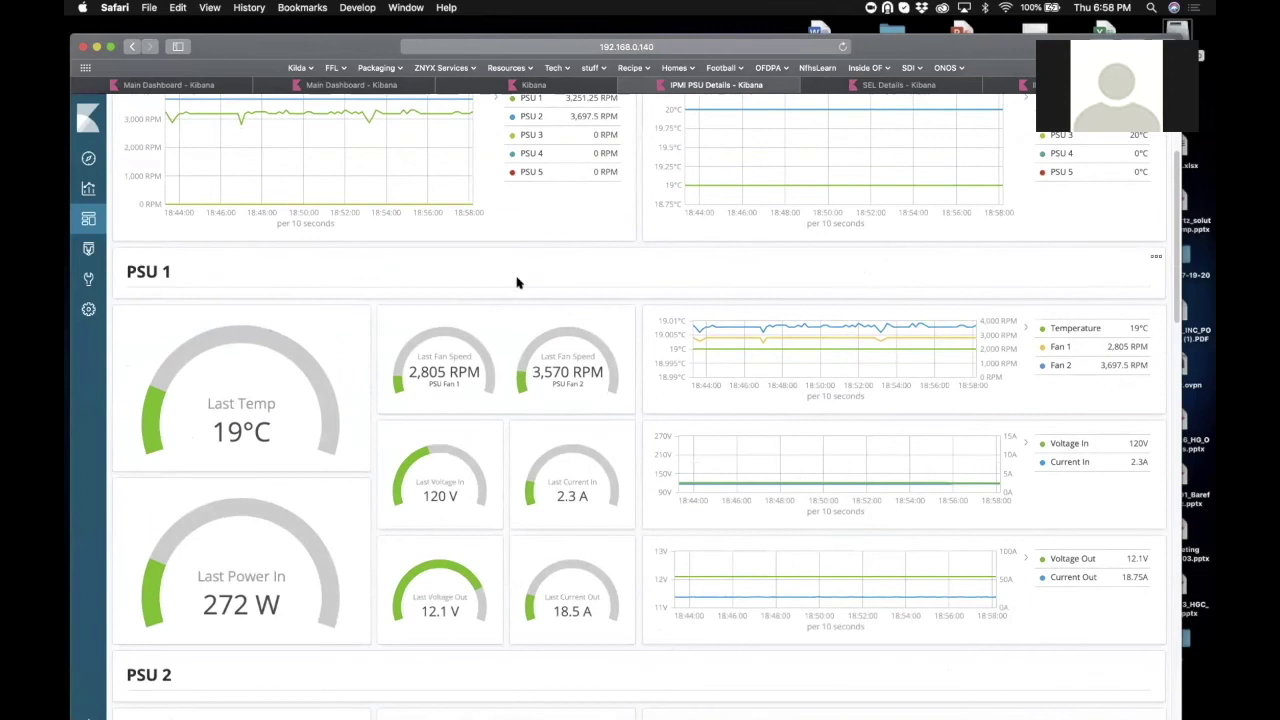
scroll(517, 280, "down", 3)
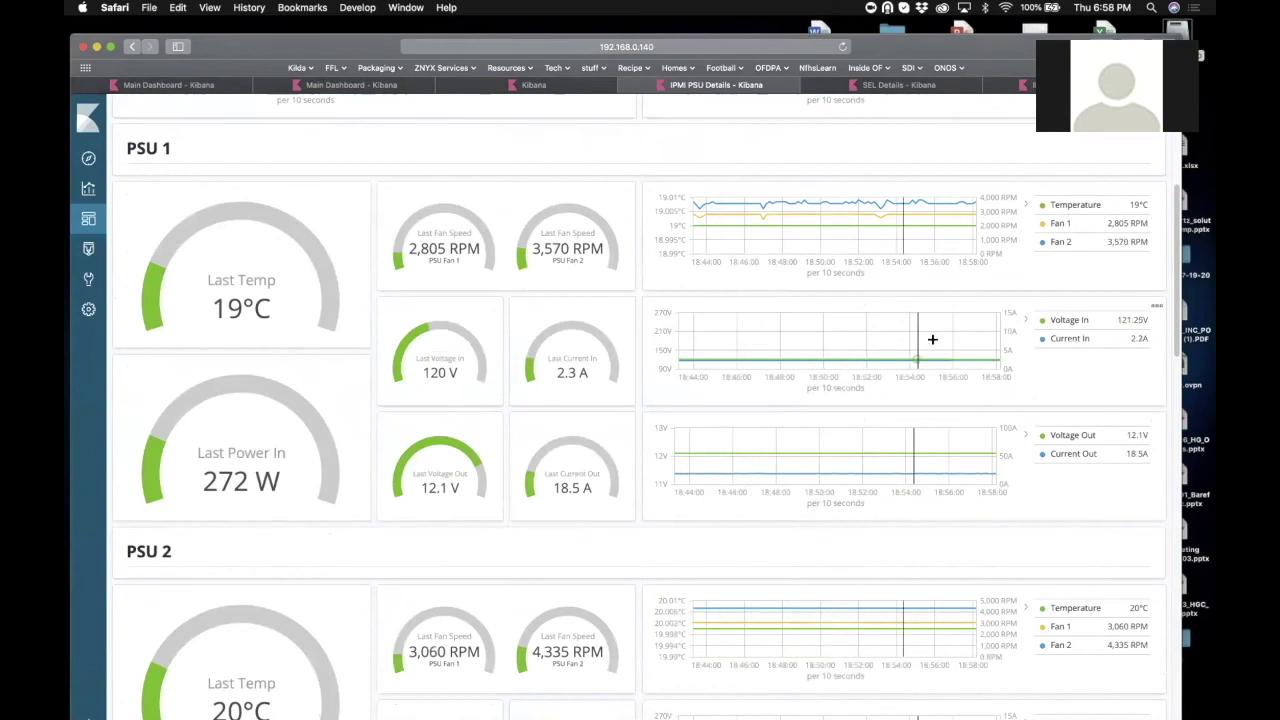
scroll(931, 340, "down", 4)
scroll(931, 340, "down", 7)
scroll(931, 340, "down", 8)
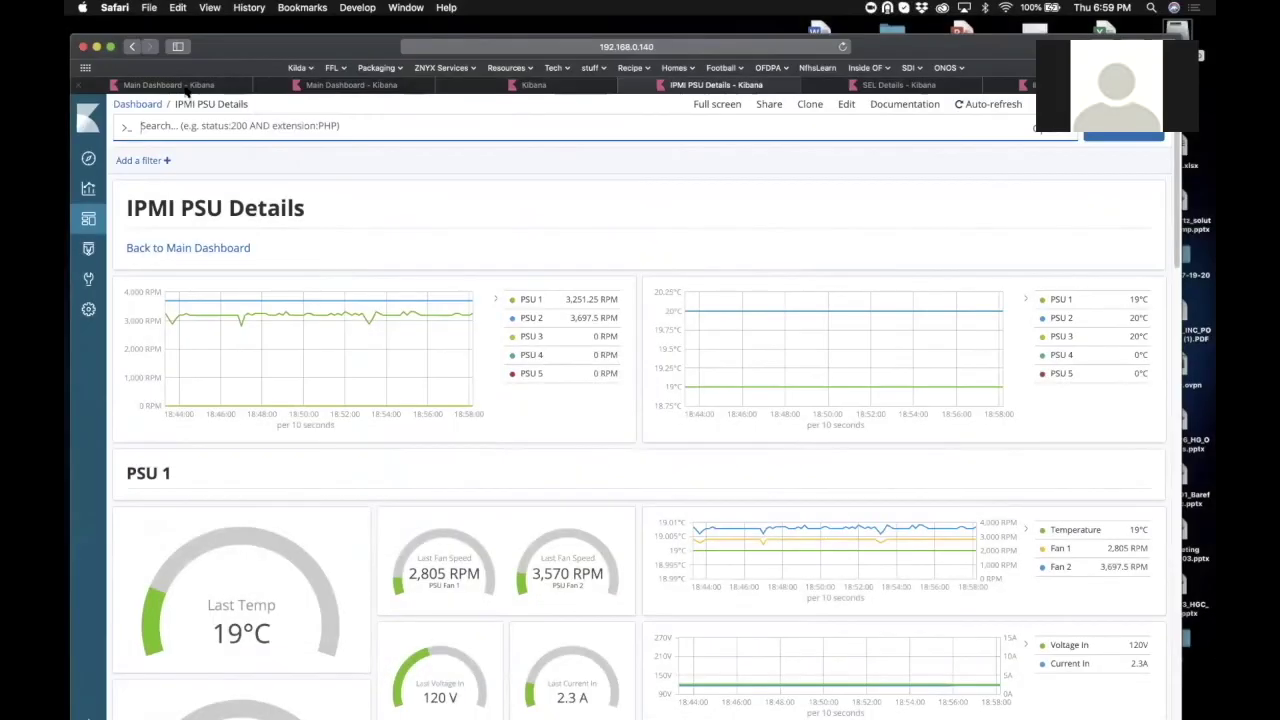
- Go back to the main dashboard and open the S.M.A.R.T. Disk Details page, showing 2,746 power-up hours and 46 power cycles
left_click(187, 87)
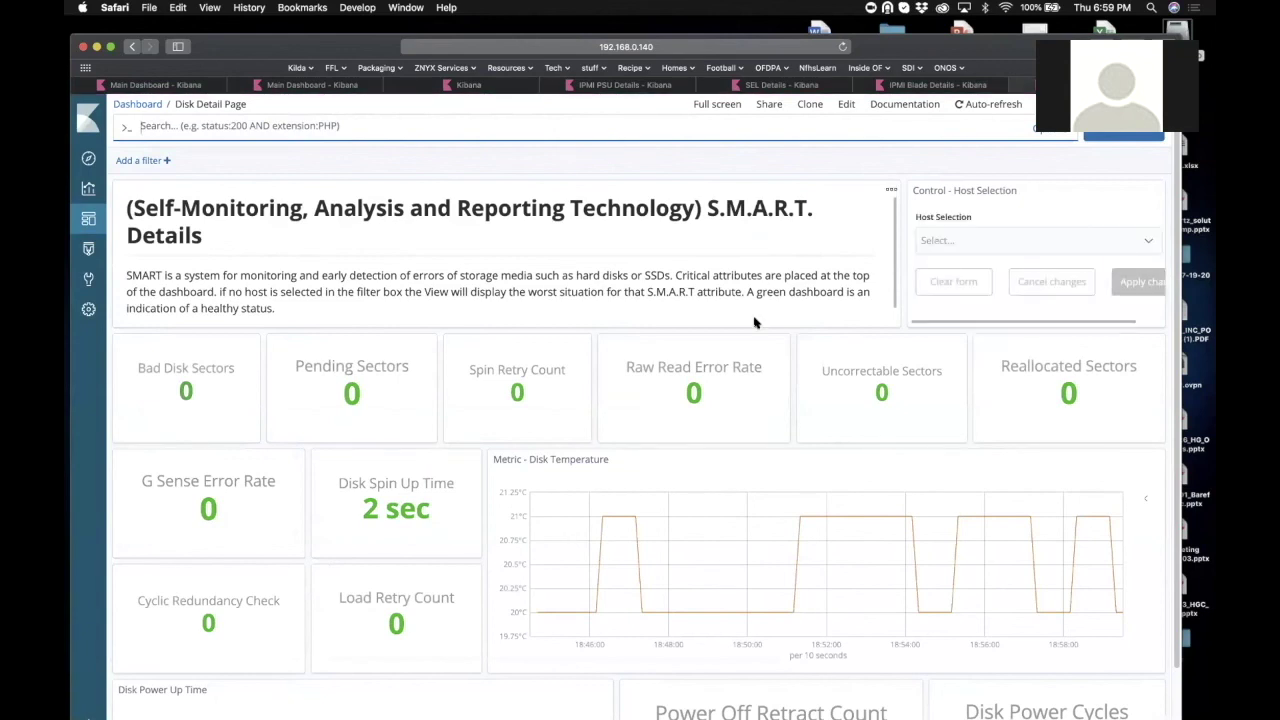
scroll(757, 300, "down", 1)
scroll(562, 243, "down", 2)
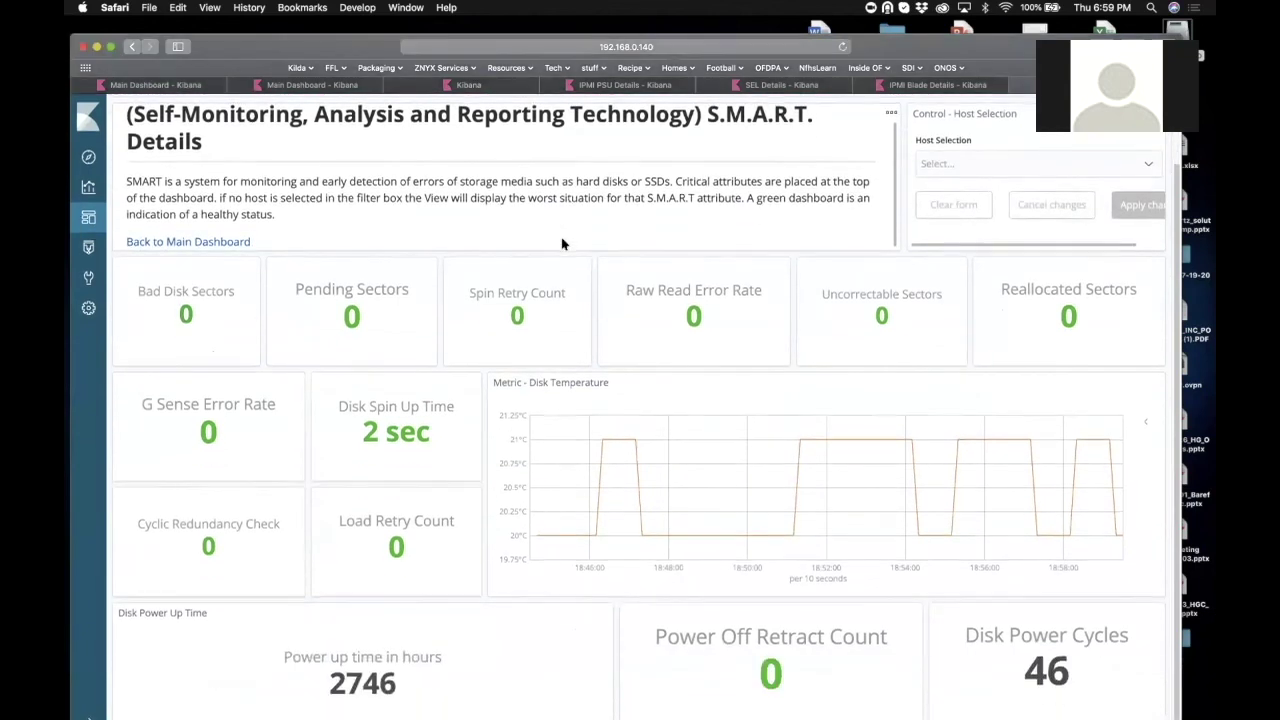